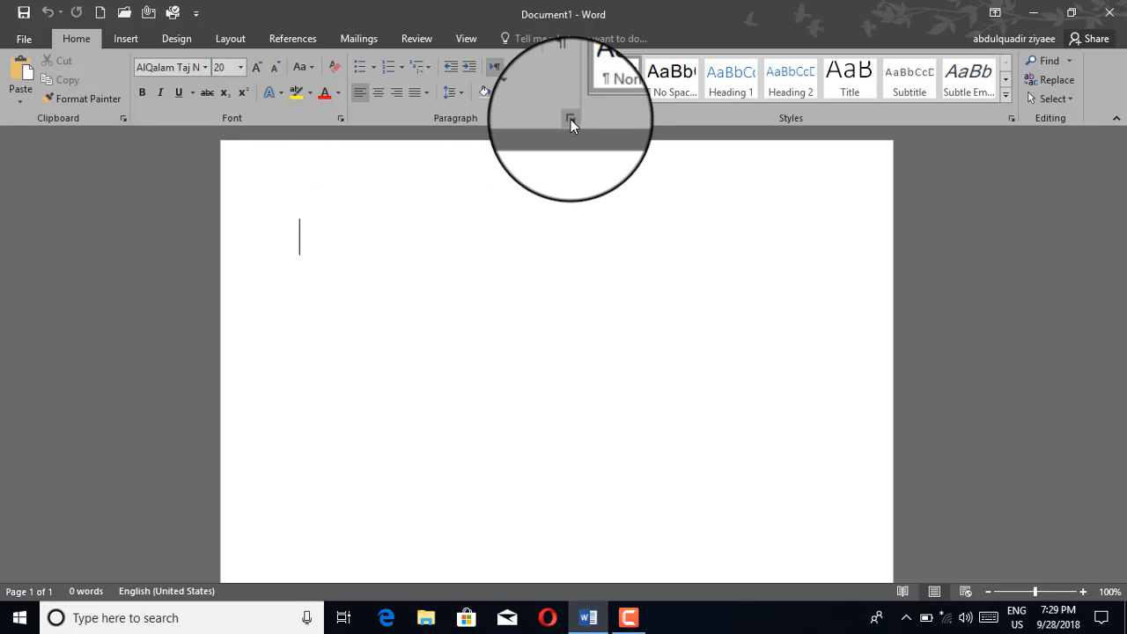
Step: Open the paragraph settings for a look and close them without changing anything
left_click(571, 119)
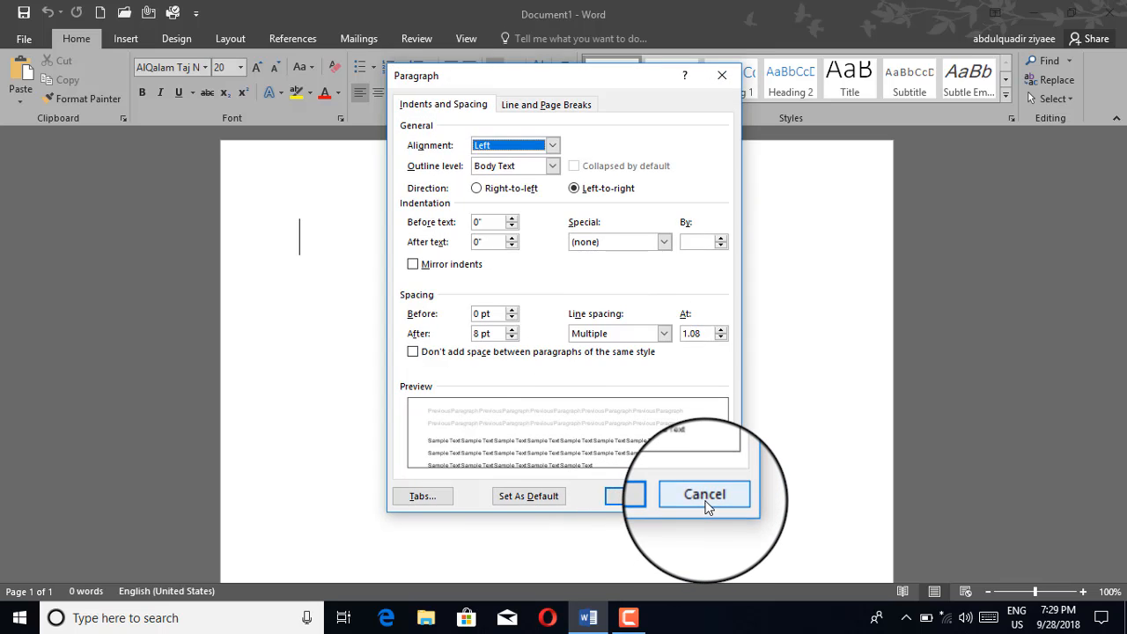
left_click(705, 499)
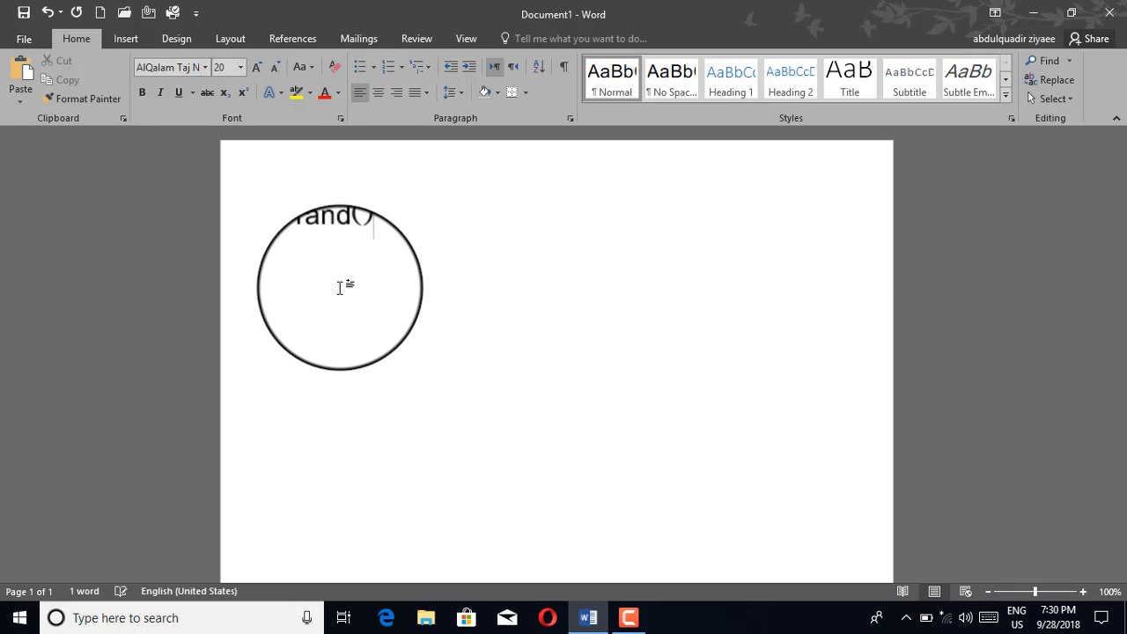
Step: Fill the blank document with sample paragraphs using the =rand() formula
key("Return")
scroll(340, 288, "up", 8)
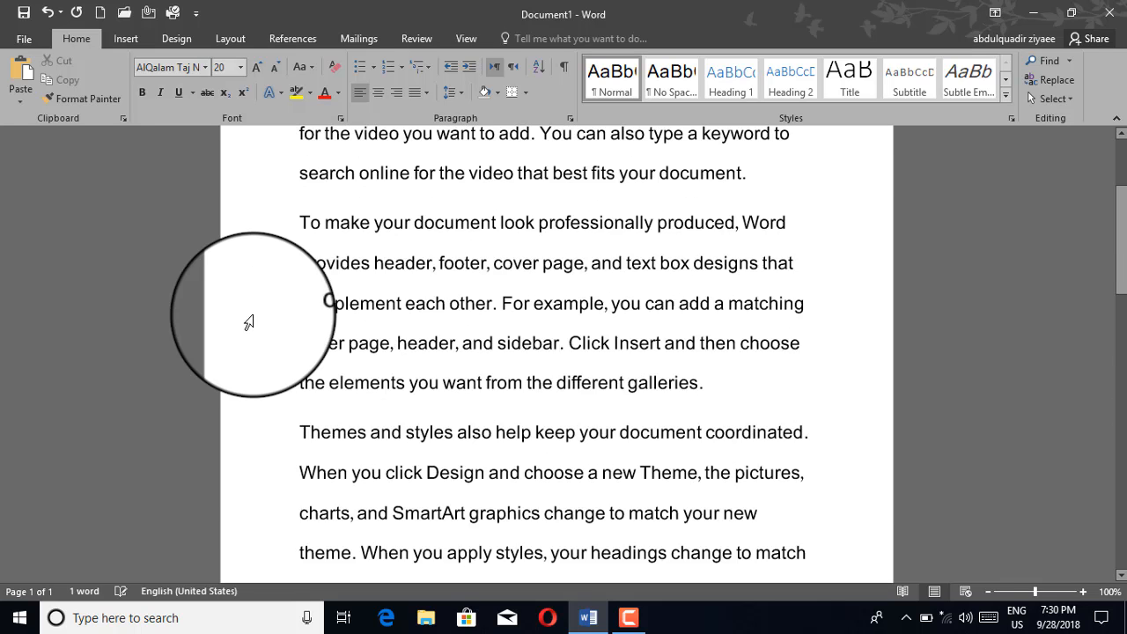
scroll(390, 302, "up", 5)
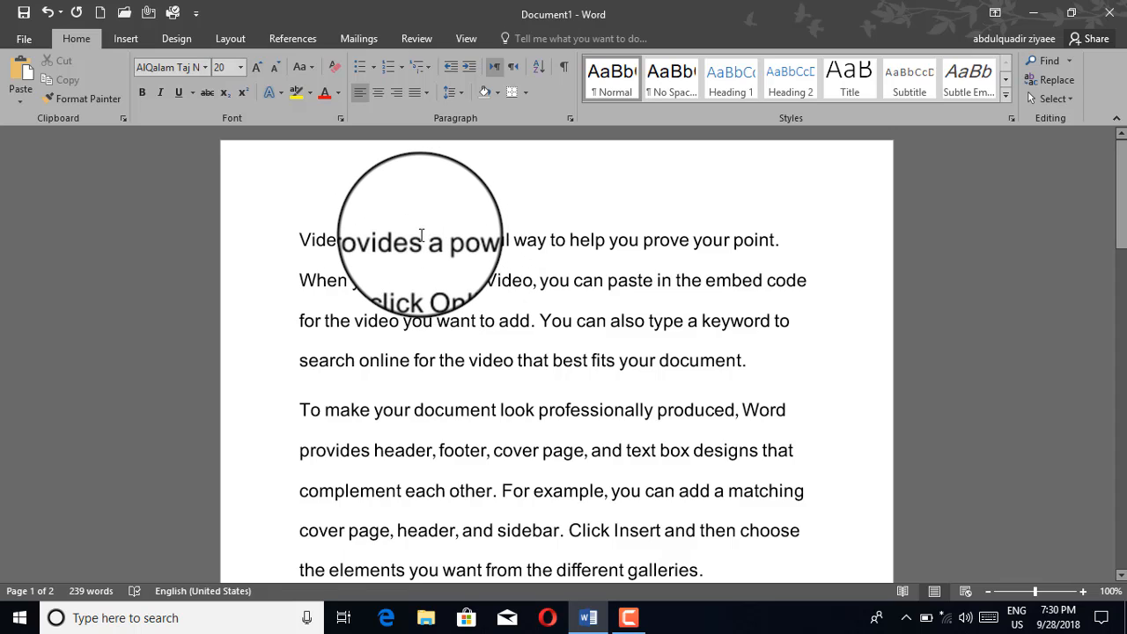
Step: Split "Video provides" off as its own paragraph and apply the Title style to it
key("Return")
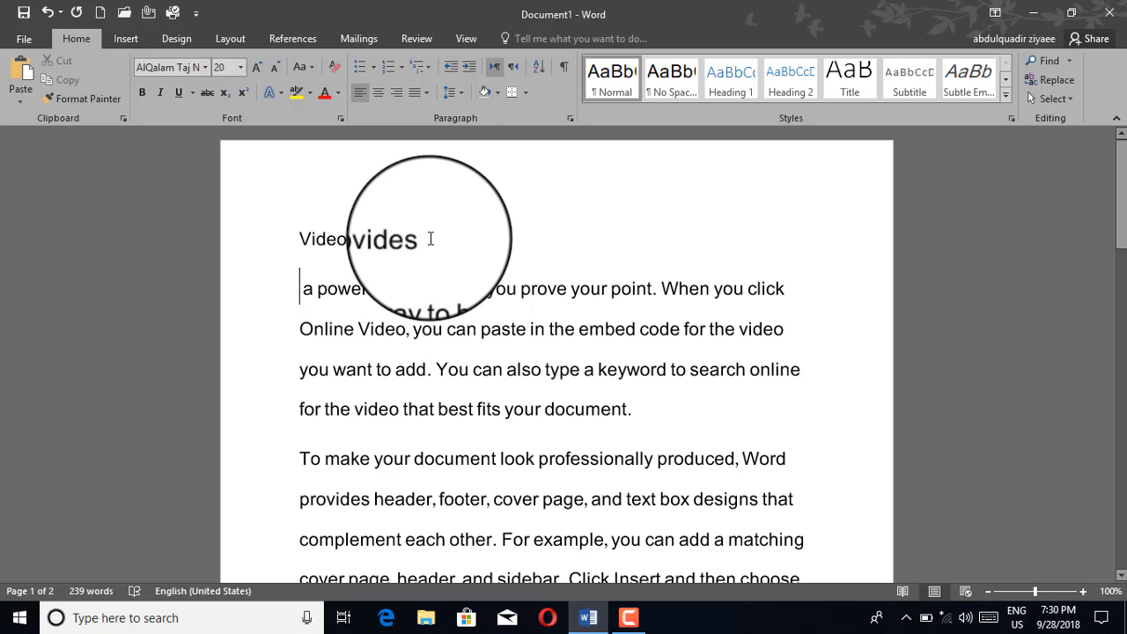
left_click(259, 243)
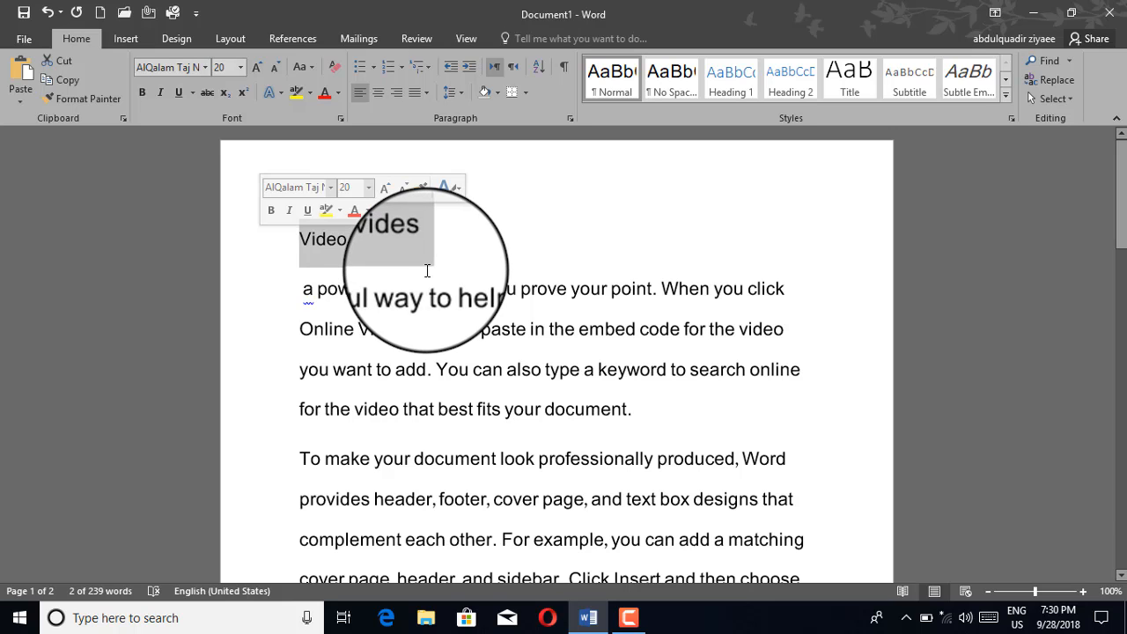
left_click(850, 81)
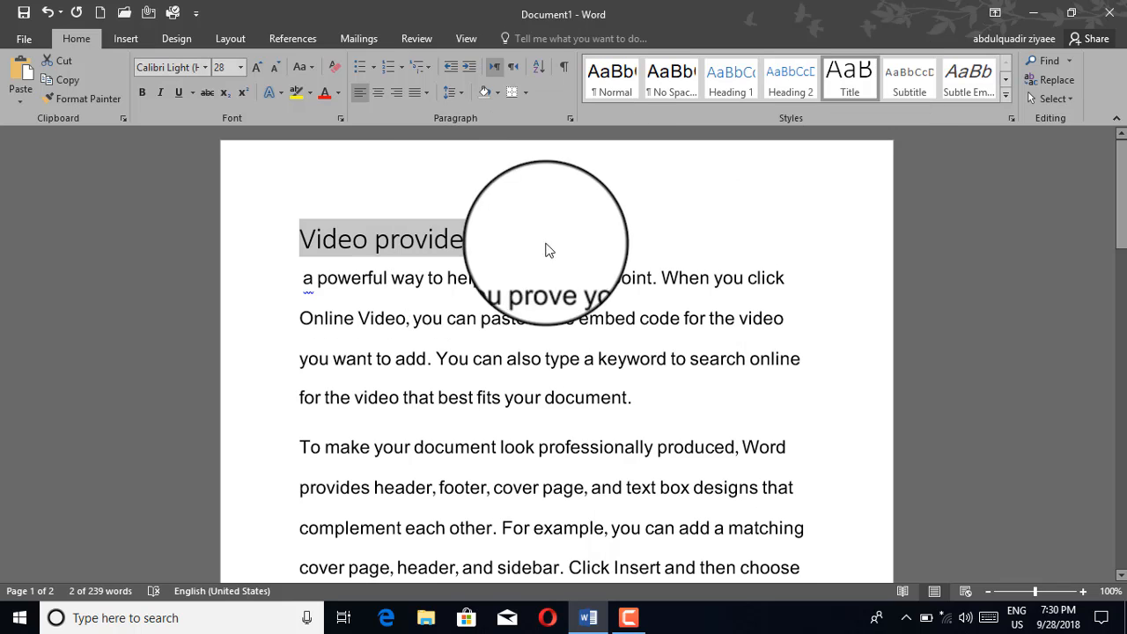
left_click(484, 251)
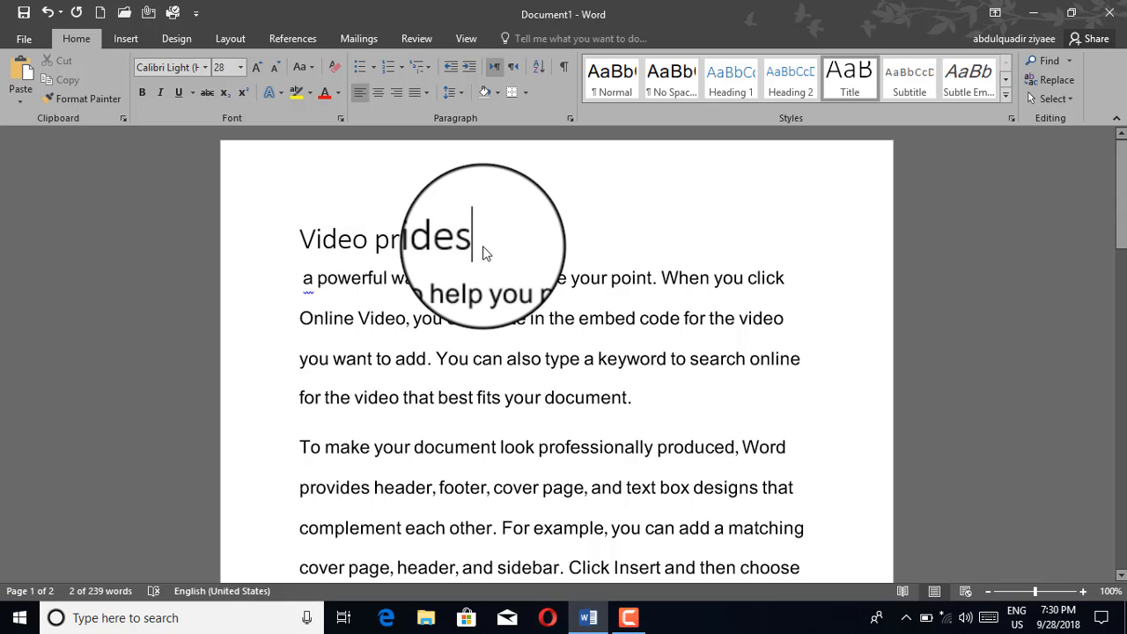
Step: Split "a powerful way" off as its own paragraph and apply the Subtle Emphasis style to it
left_click(426, 278)
key("Return")
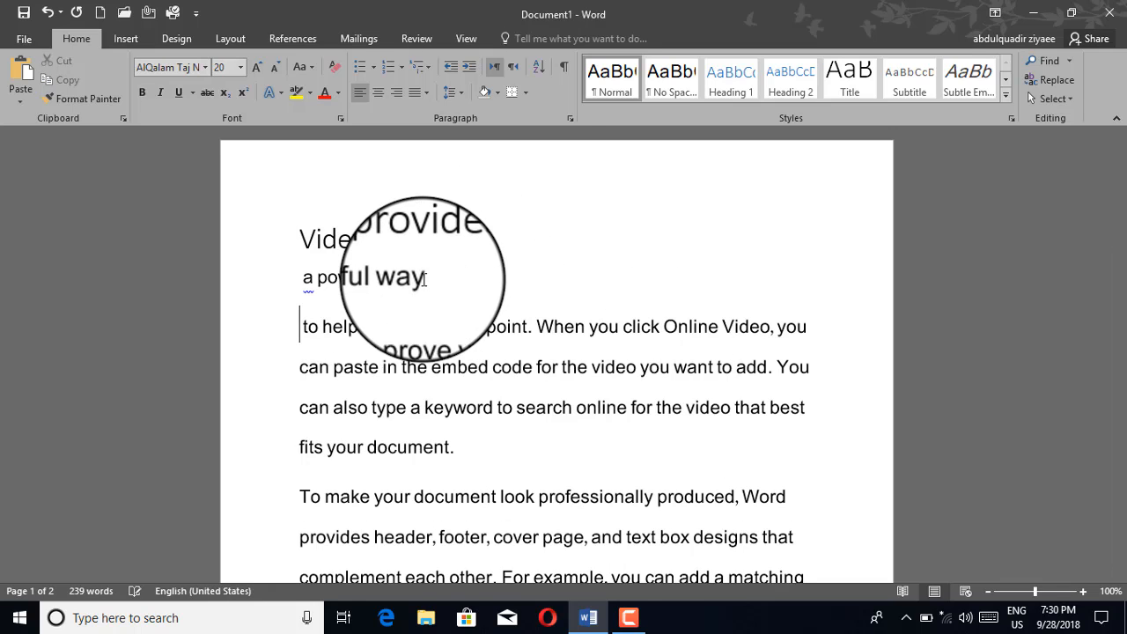
left_click_drag(424, 278, 301, 286)
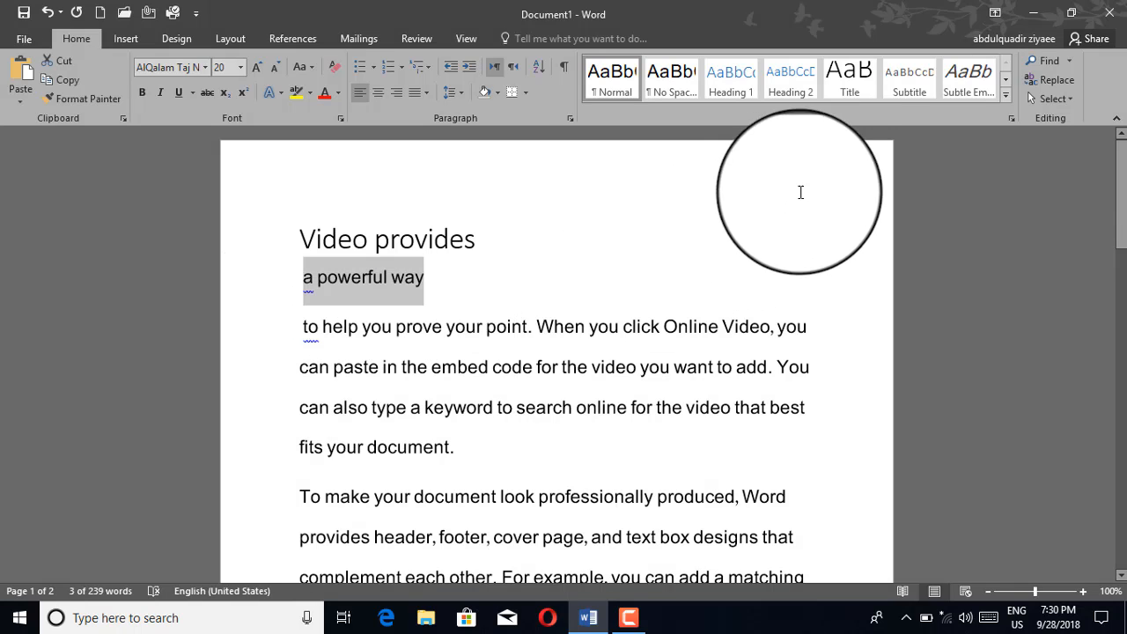
left_click(971, 92)
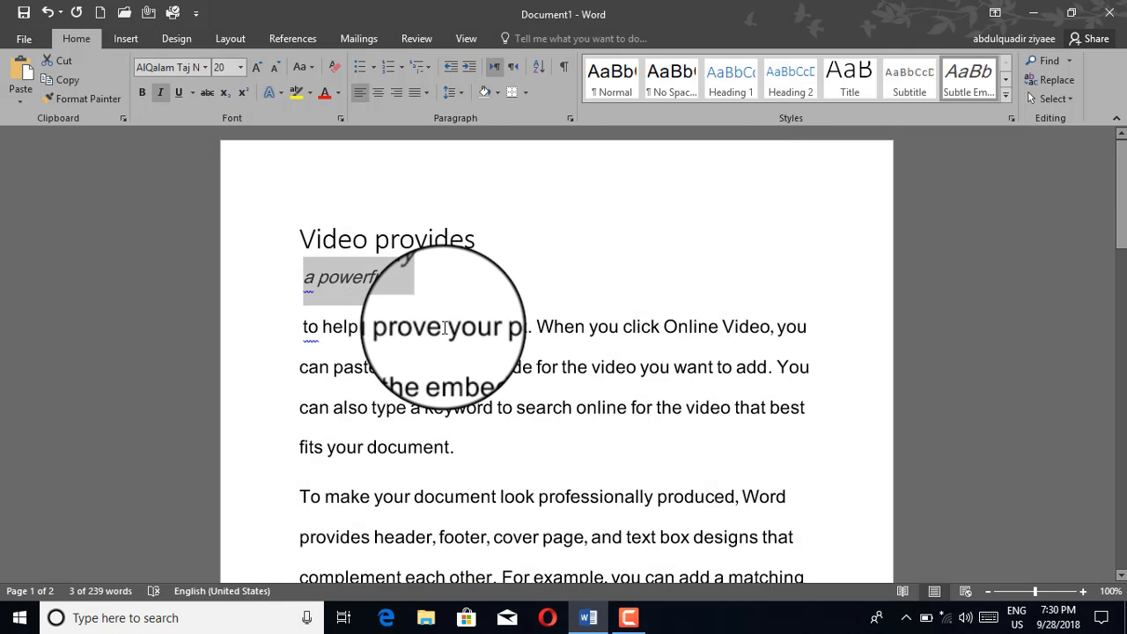
left_click(642, 228)
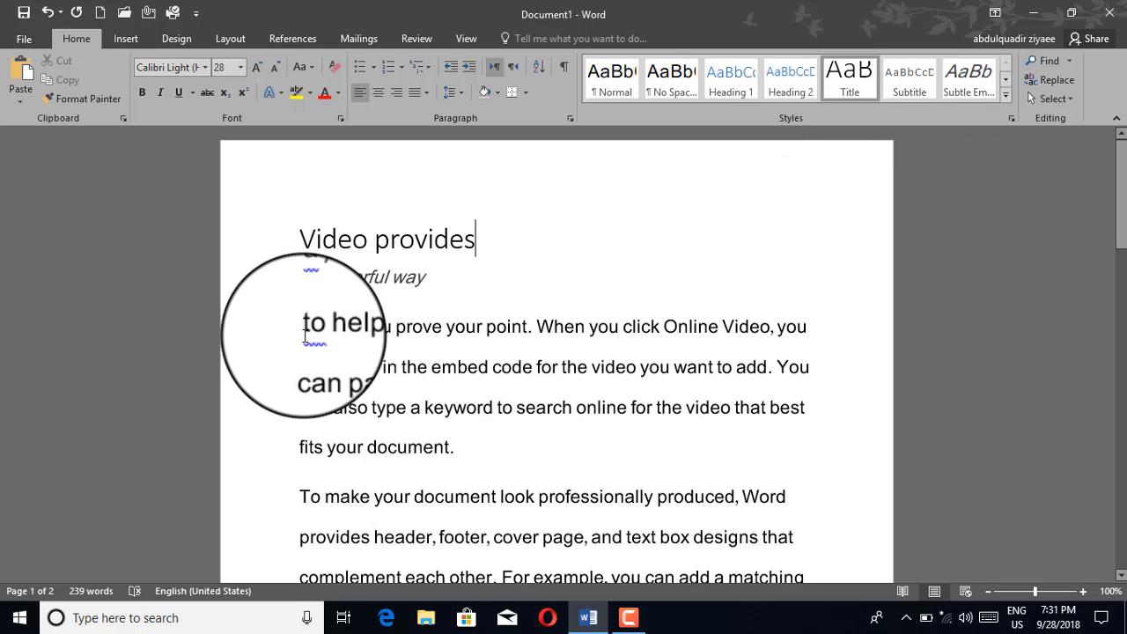
Step: Apply Heading 1 to the line from "to help you prove" to "Online Video, you" and break the paragraph after it
left_click_drag(304, 329, 816, 329)
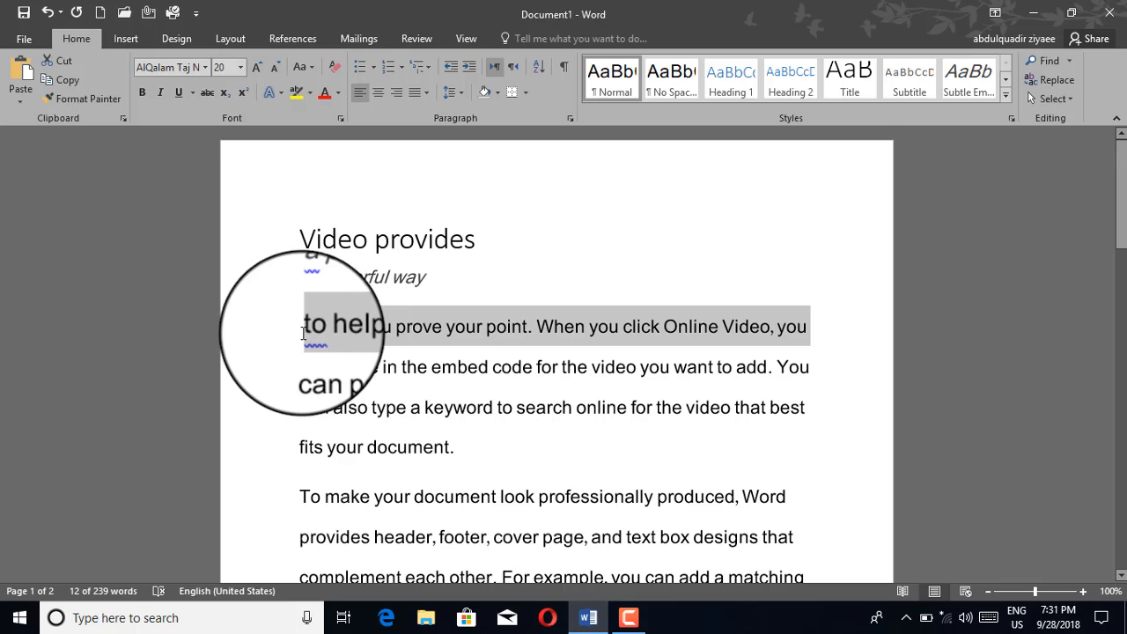
left_click(736, 85)
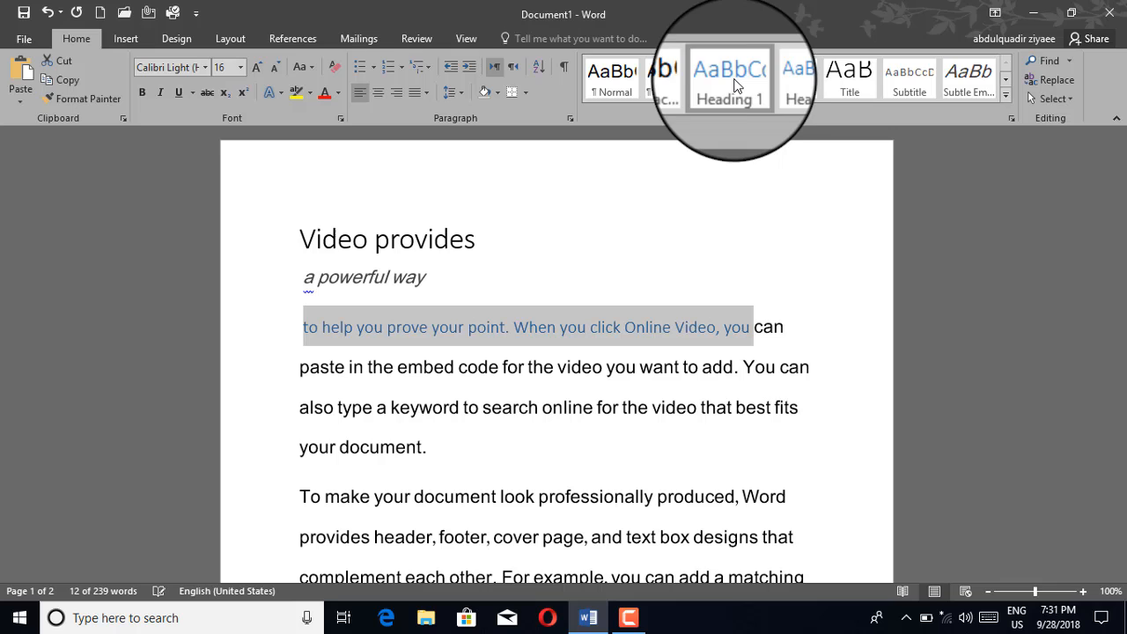
left_click(800, 368)
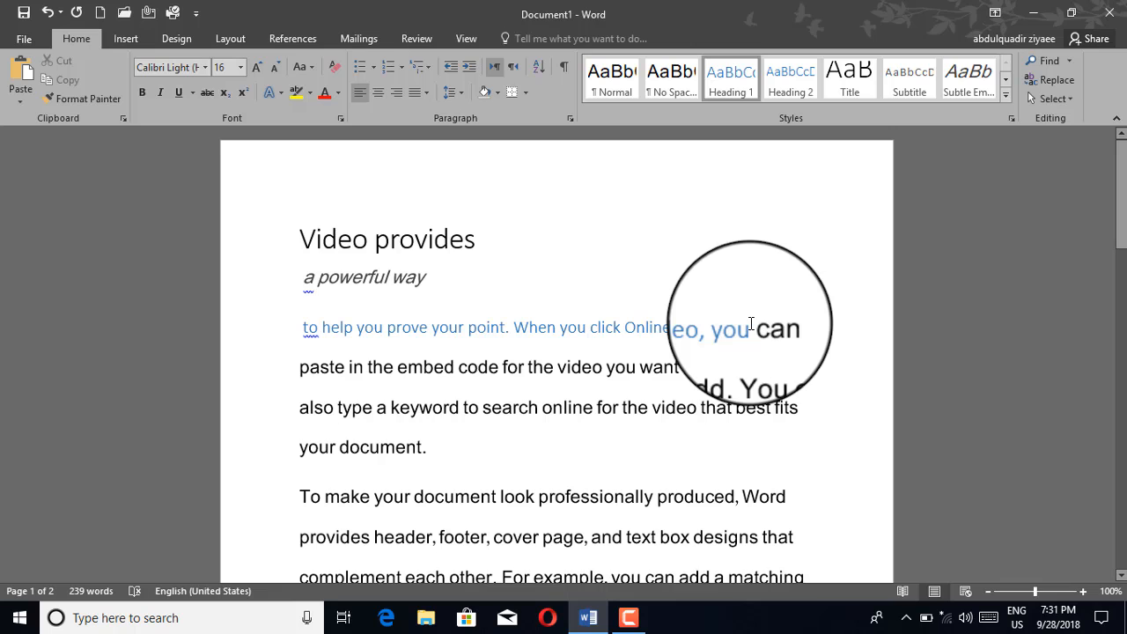
key("Return")
Step: Apply Heading 2 to the line starting "can paste in the embed code" and make it its own paragraph
left_click(204, 357)
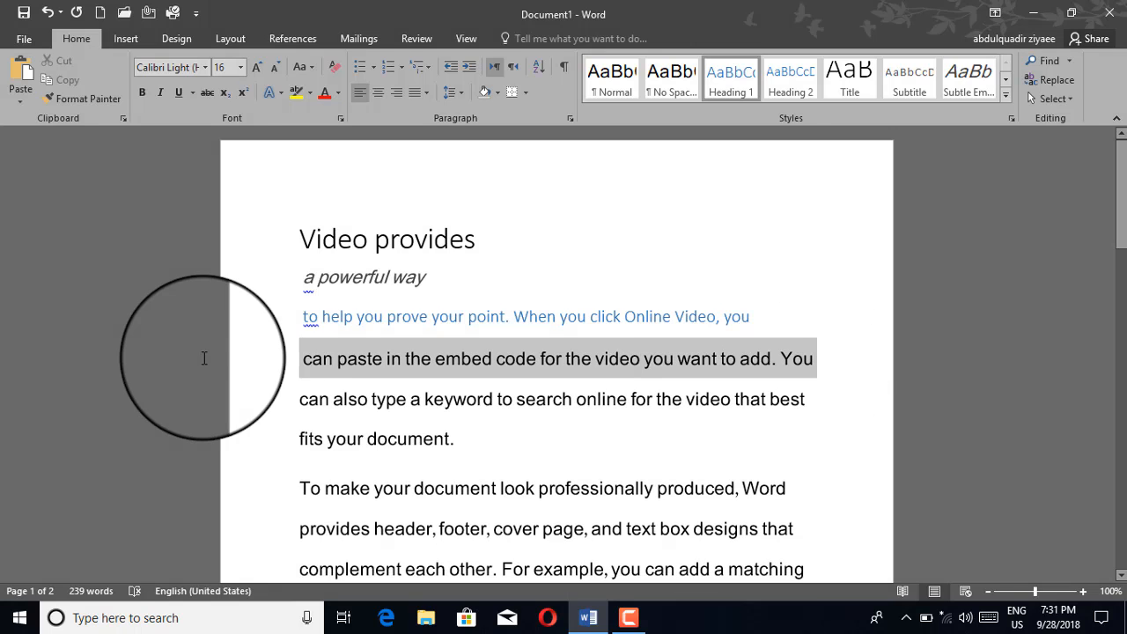
left_click(778, 81)
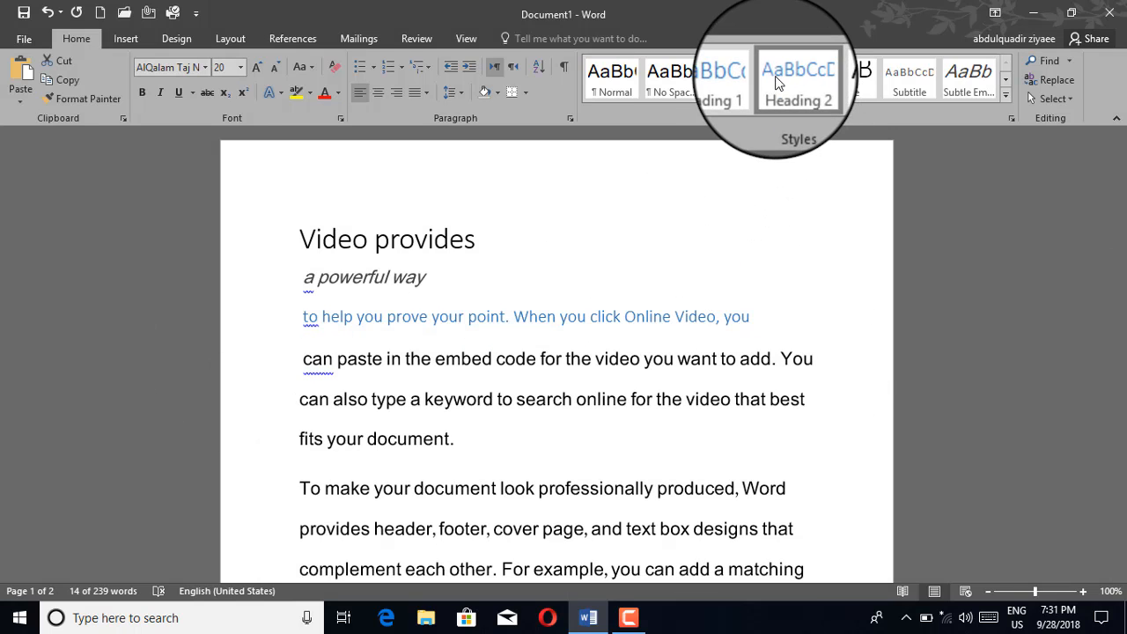
left_click(676, 368)
key("Return")
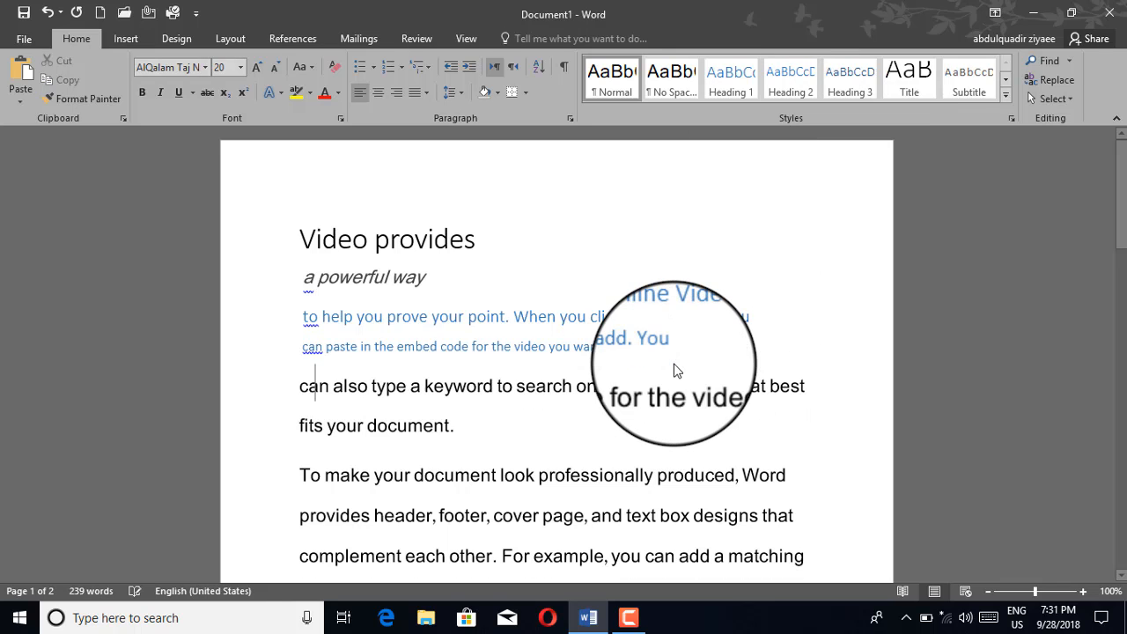
Step: Apply Heading 3 to the line starting "can also type a keyword" and break the paragraph after "that best"
left_click_drag(301, 392, 808, 387)
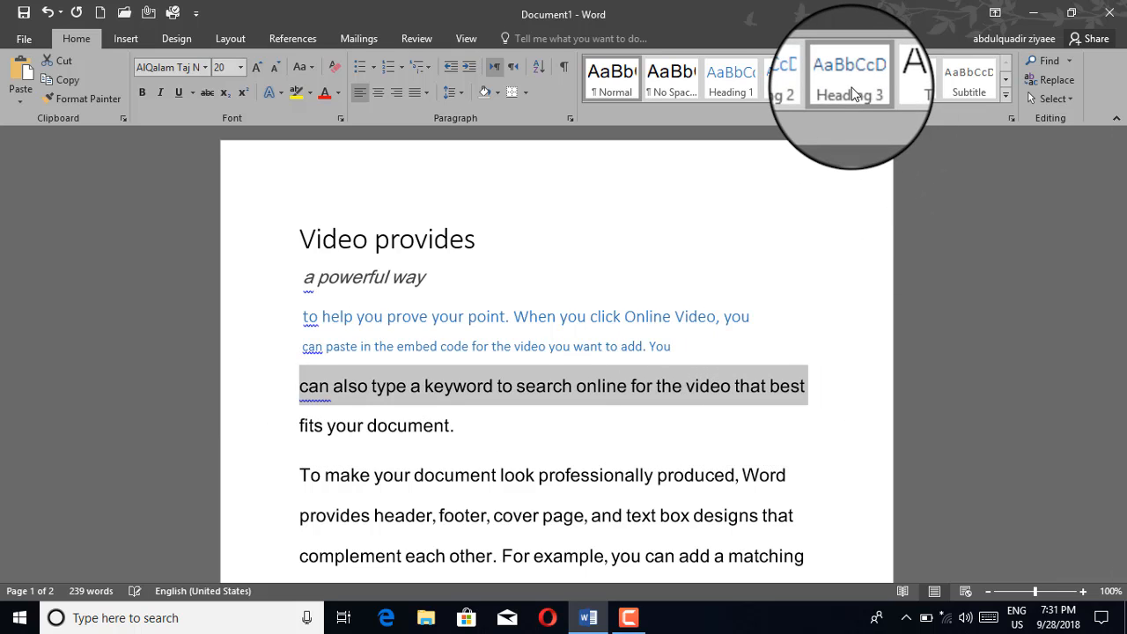
left_click(851, 88)
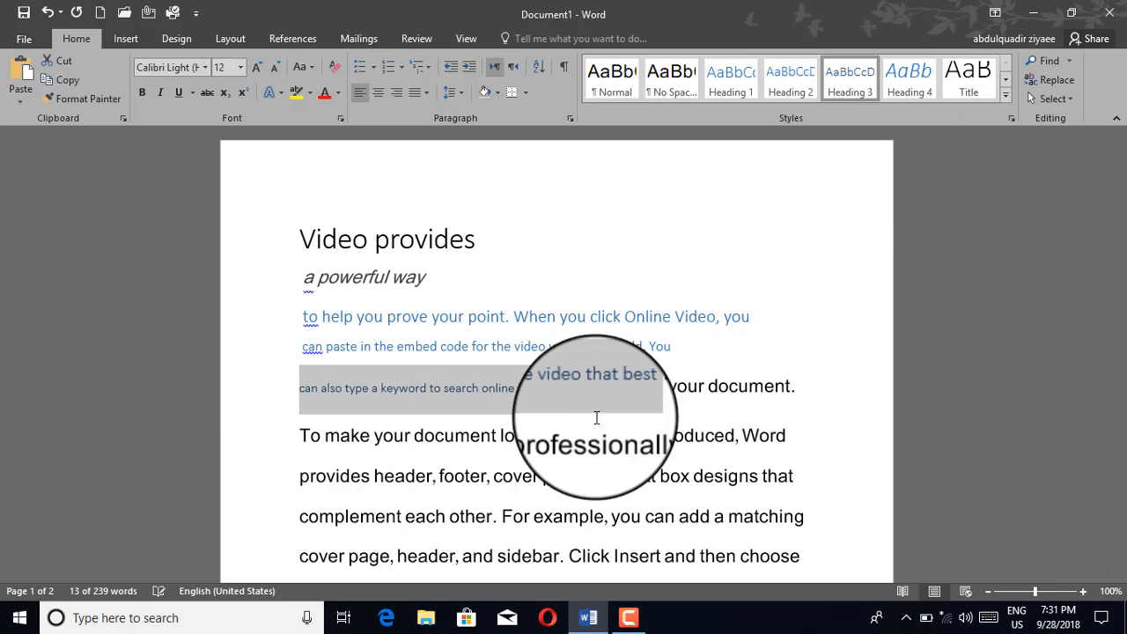
left_click(632, 389)
key("Return")
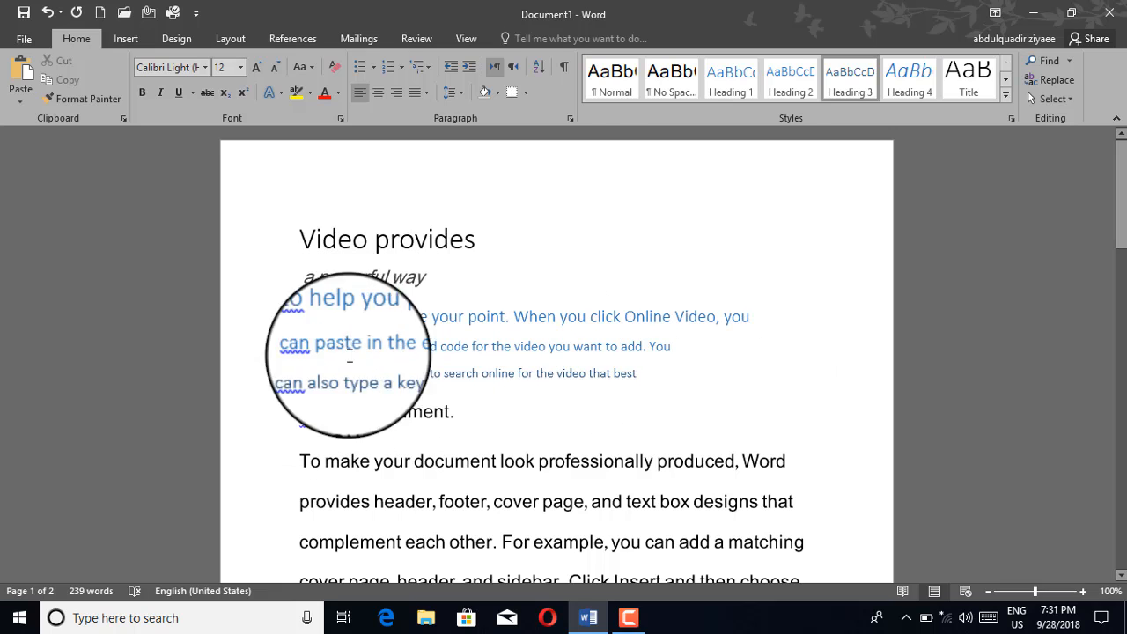
Step: Select the entire text of the document
left_click_drag(643, 373, 296, 327)
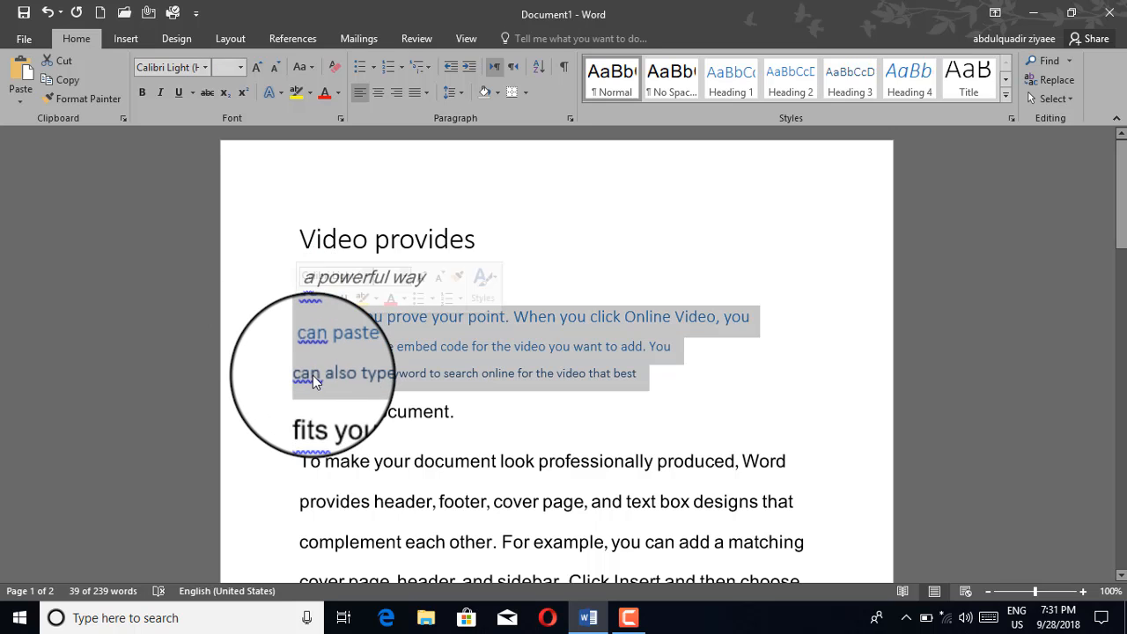
left_click(312, 375)
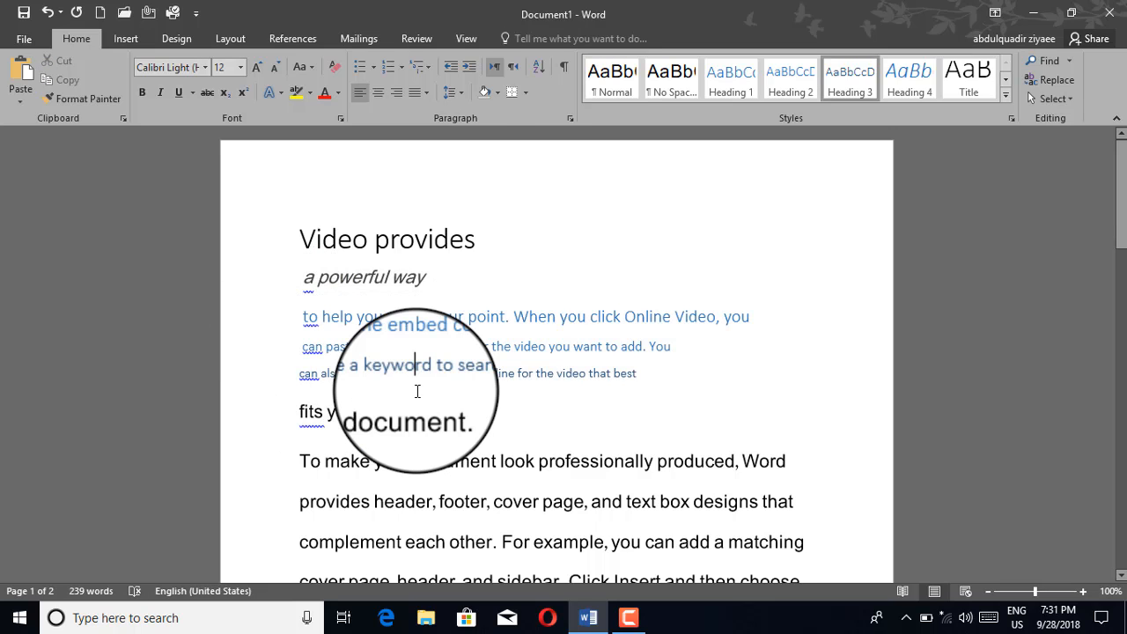
key("ctrl+a")
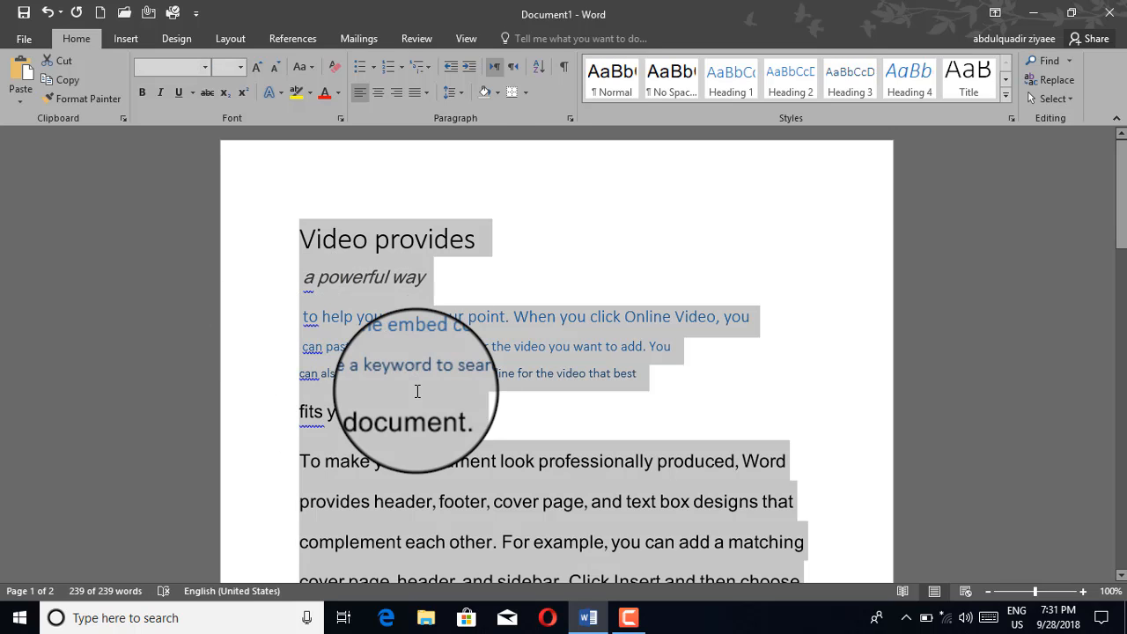
left_click(1005, 100)
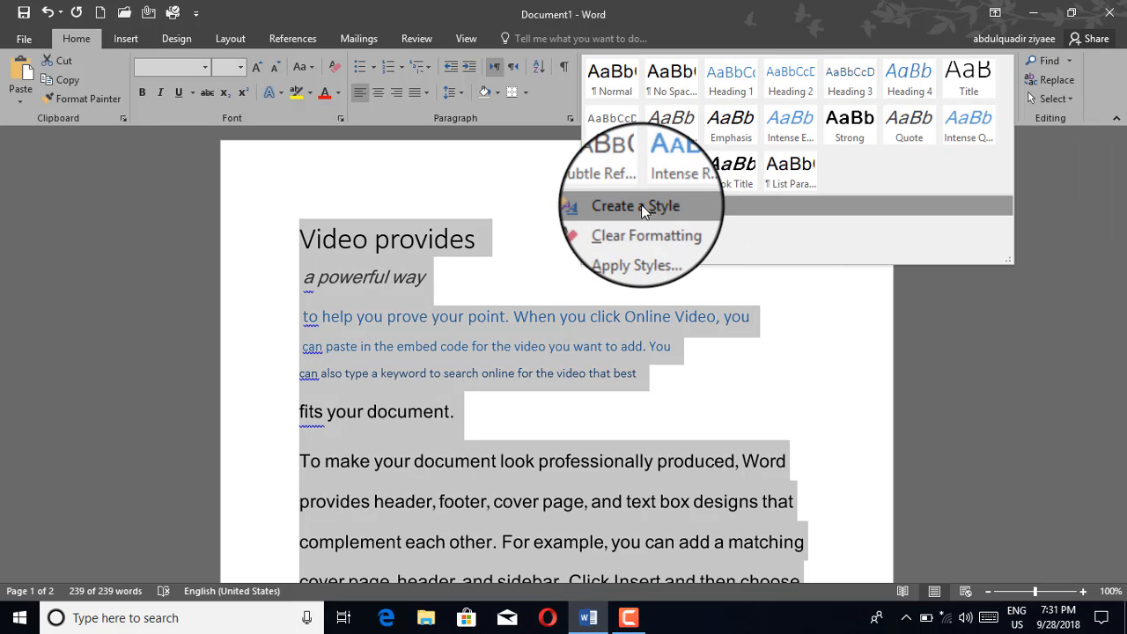
left_click(640, 206)
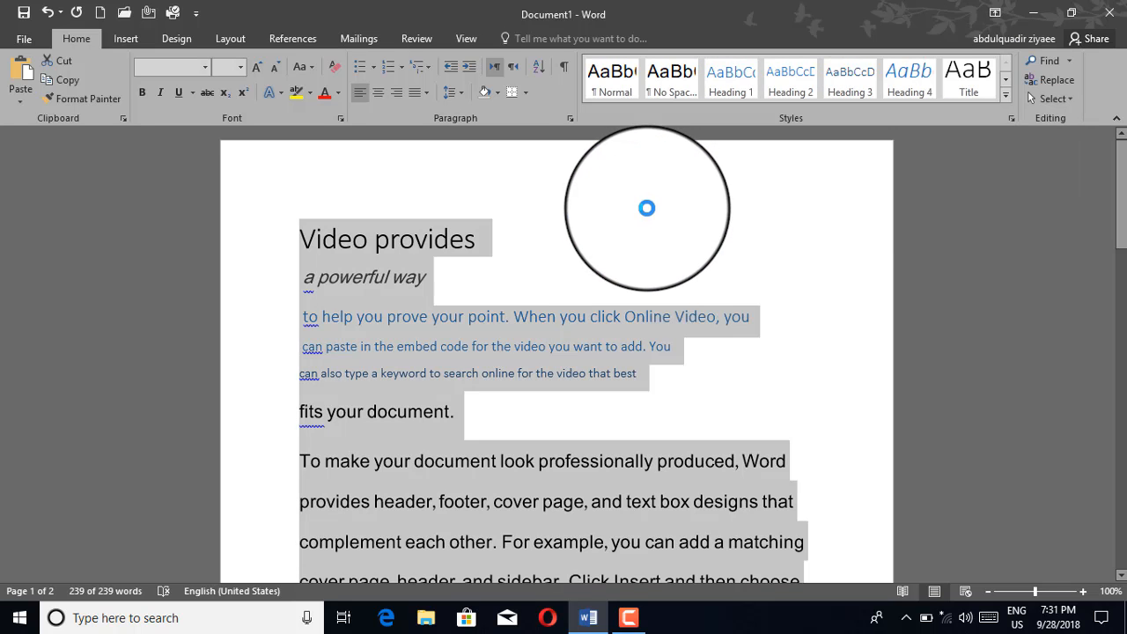
left_click(666, 346)
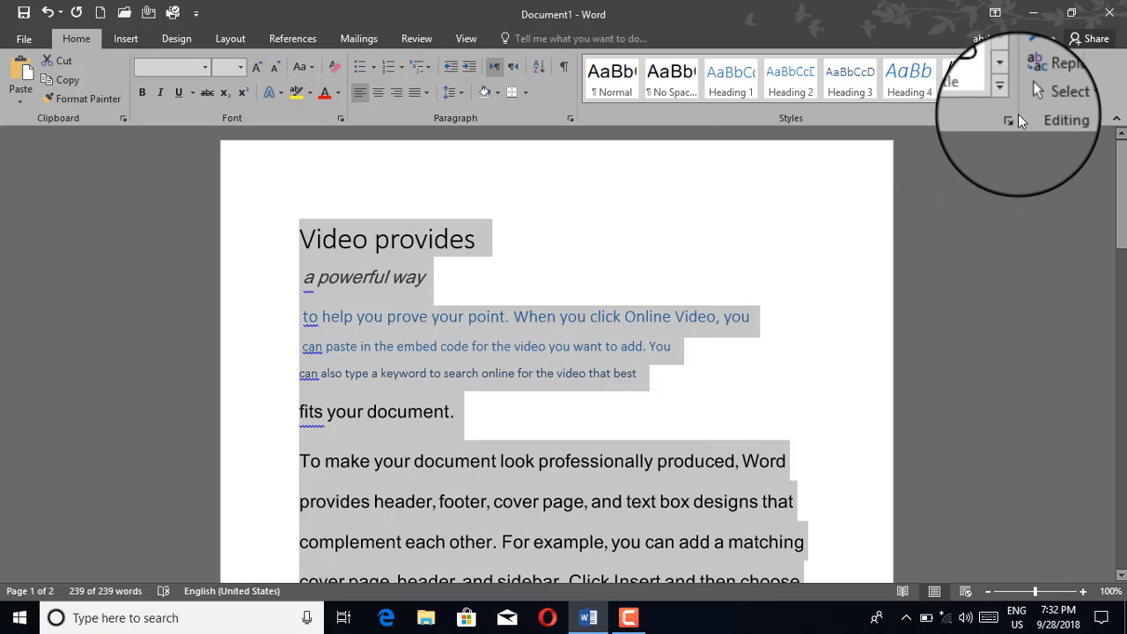
Step: Clear the formatting of all the selected text and deselect it
left_click(1010, 100)
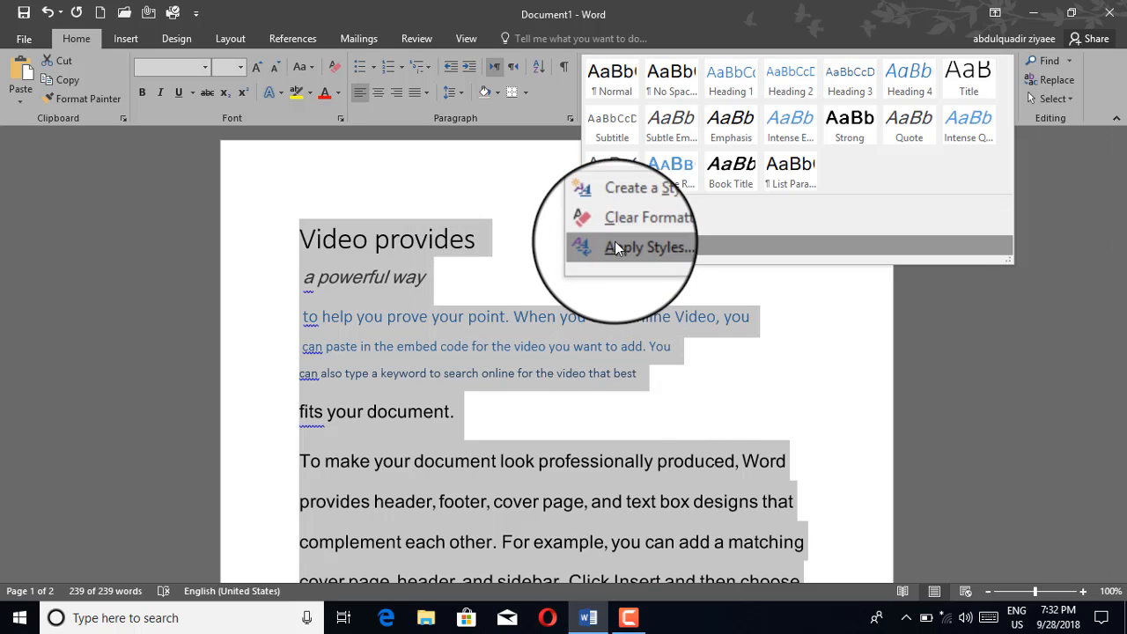
left_click(617, 227)
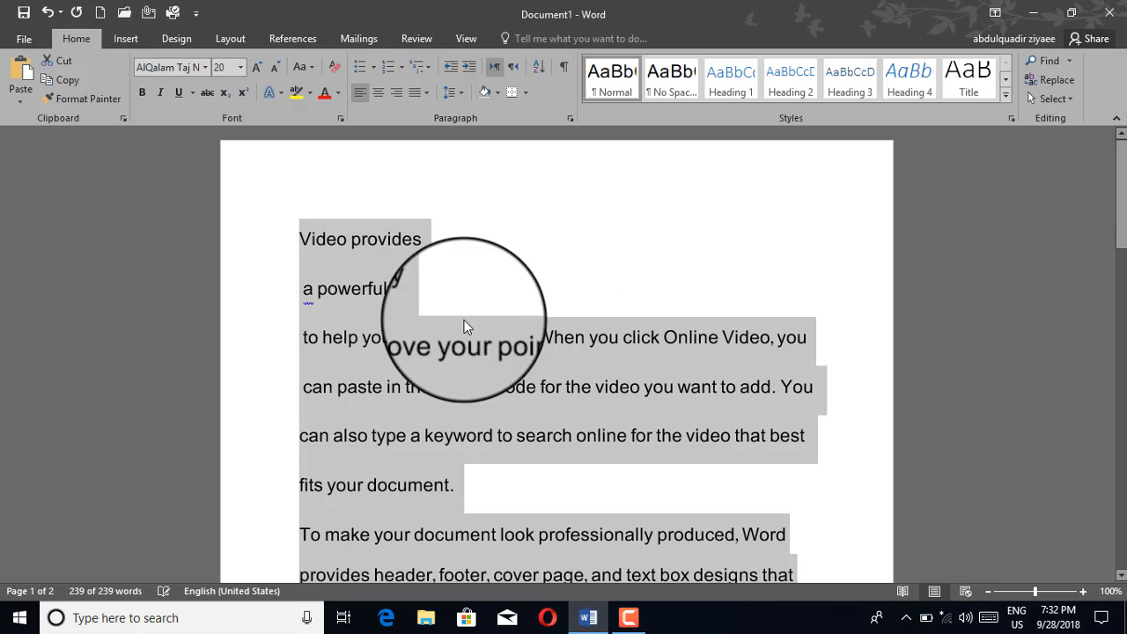
left_click(443, 275)
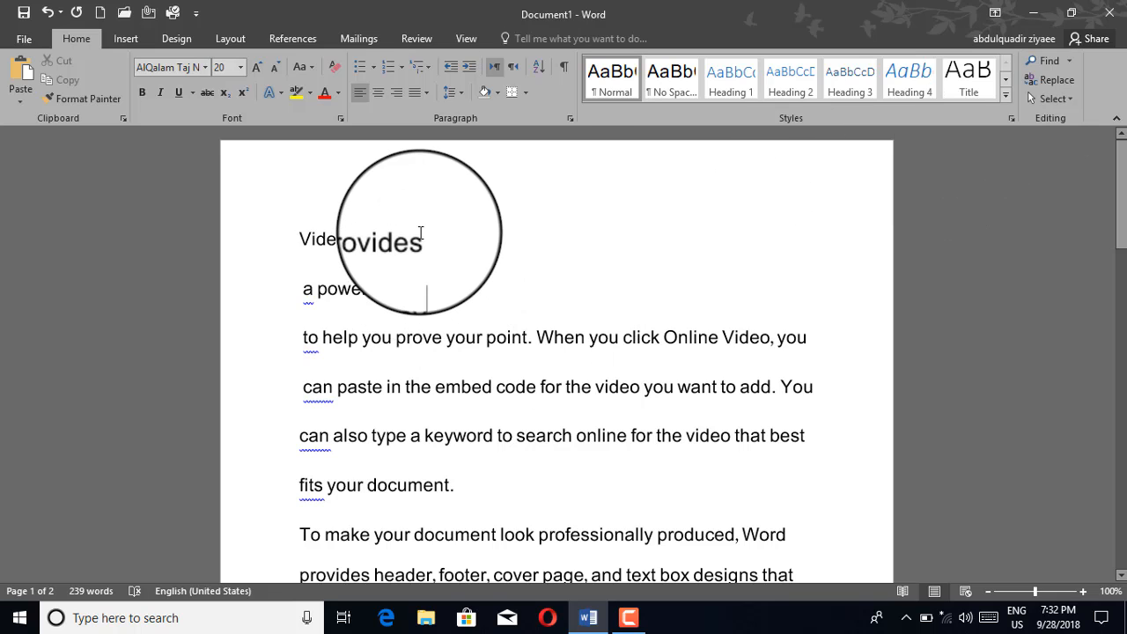
left_click_drag(422, 239, 256, 241)
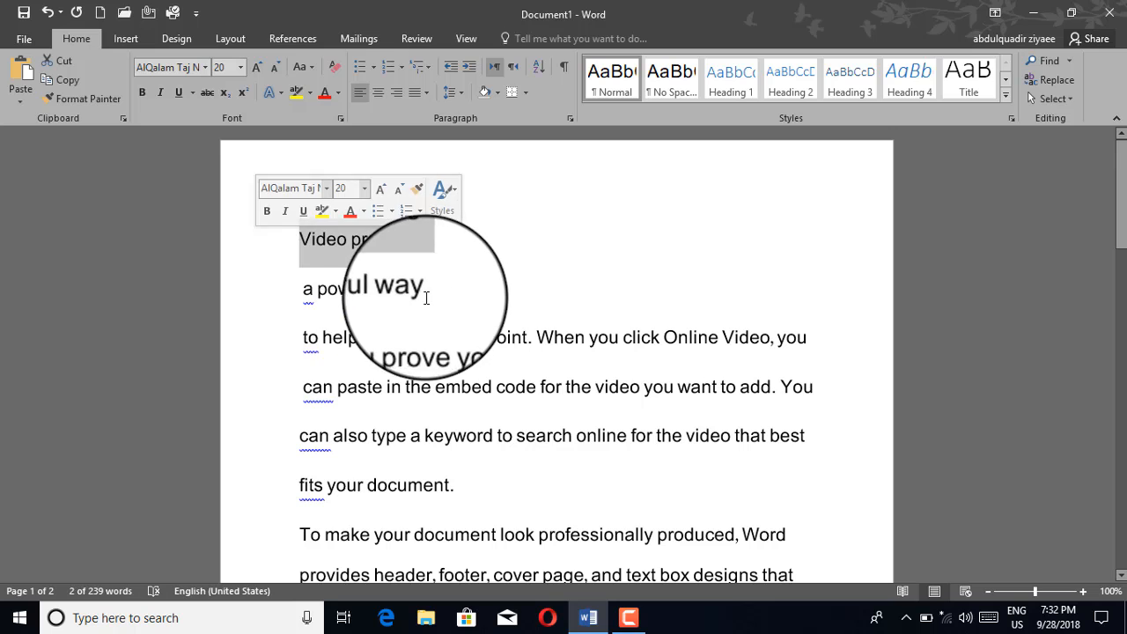
left_click_drag(293, 290, 424, 291)
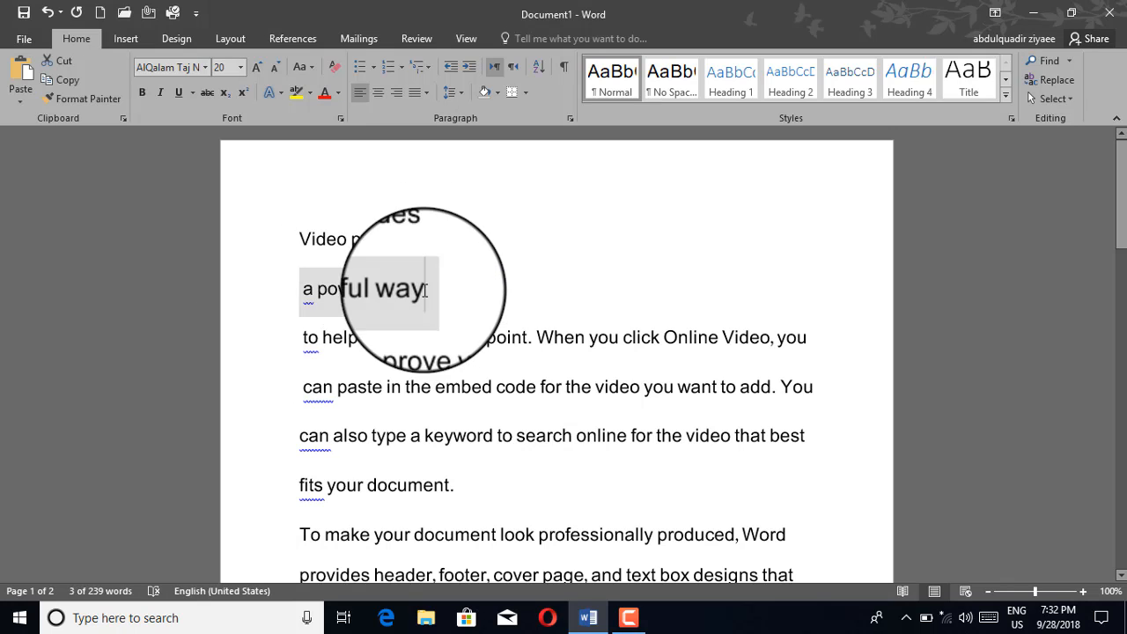
left_click(426, 290)
Step: Format the first line, "Video provides", as bold, italic and underlined text at font size 28
left_click_drag(423, 240, 229, 241)
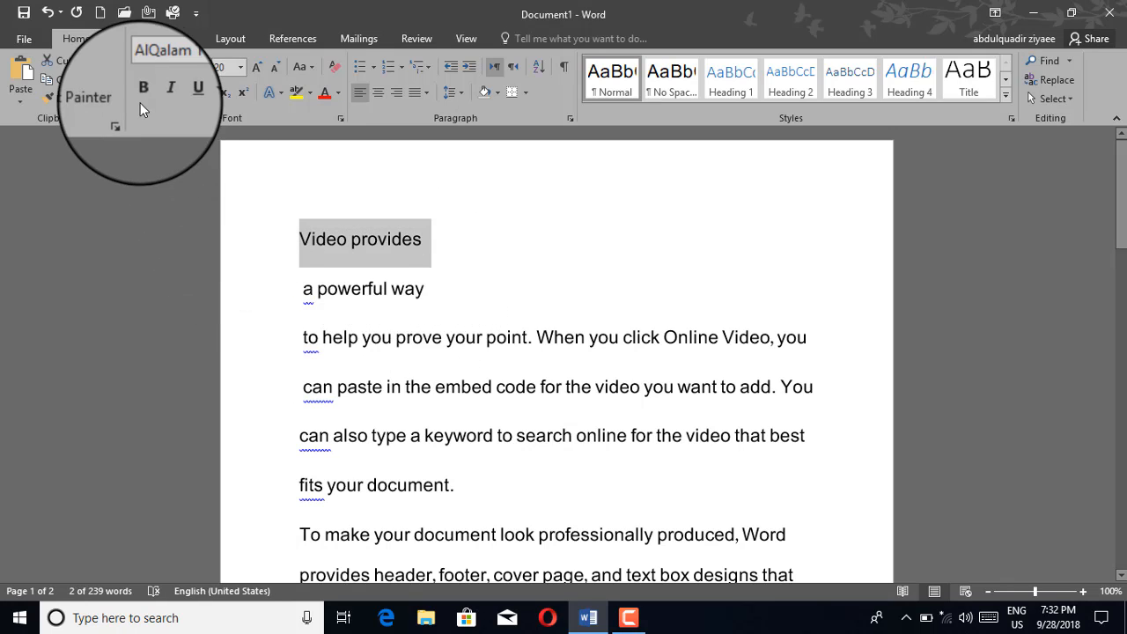
left_click(255, 70)
left_click(256, 70)
left_click(255, 70)
left_click(255, 70)
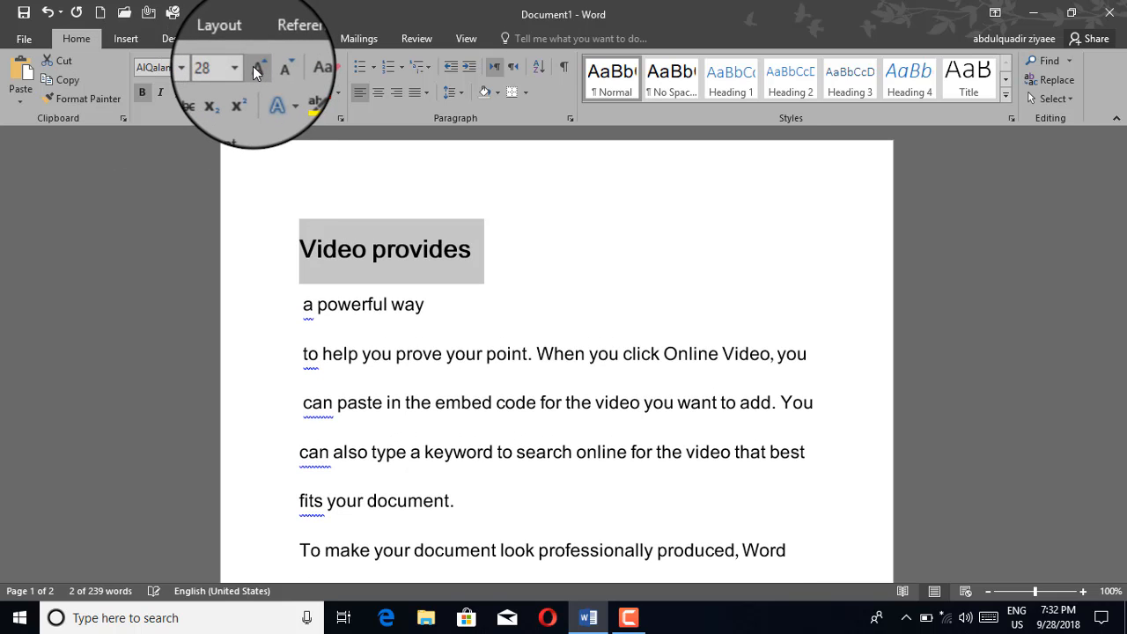
left_click(160, 95)
left_click(178, 94)
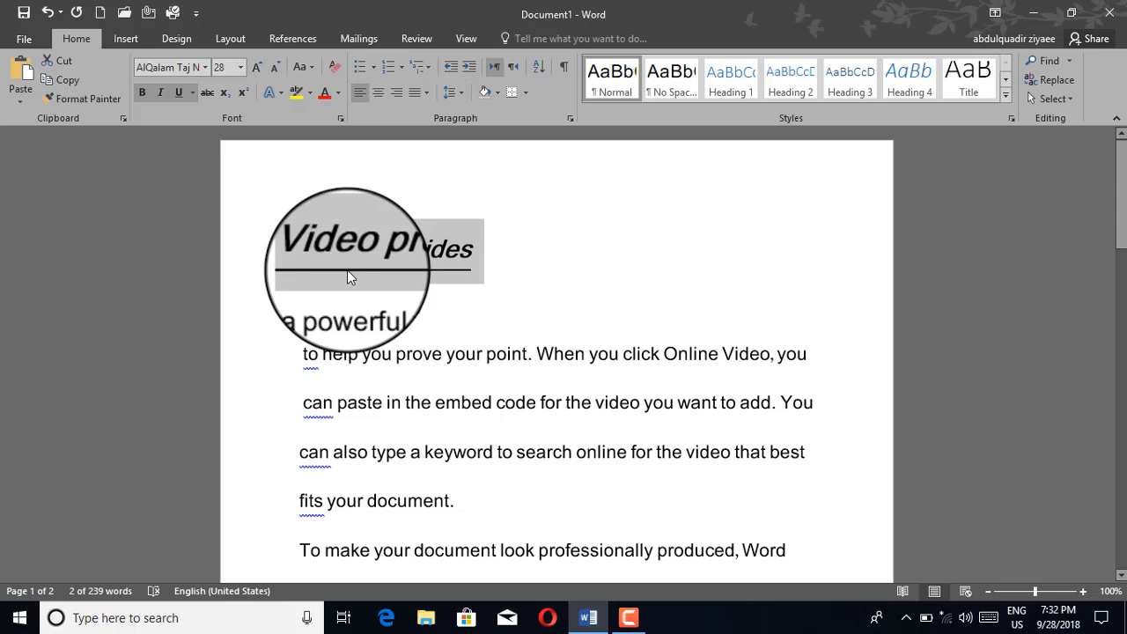
Step: Create a new style from the formatted first line "Video provides", named with the author's surname, and deselect the line
left_click(1003, 84)
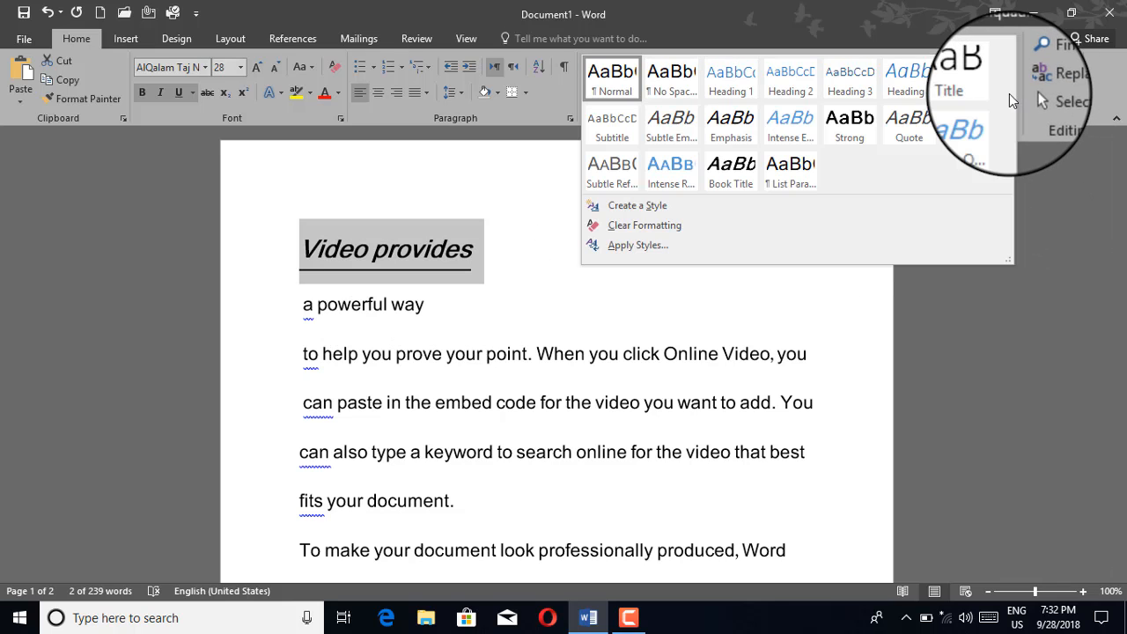
left_click(628, 210)
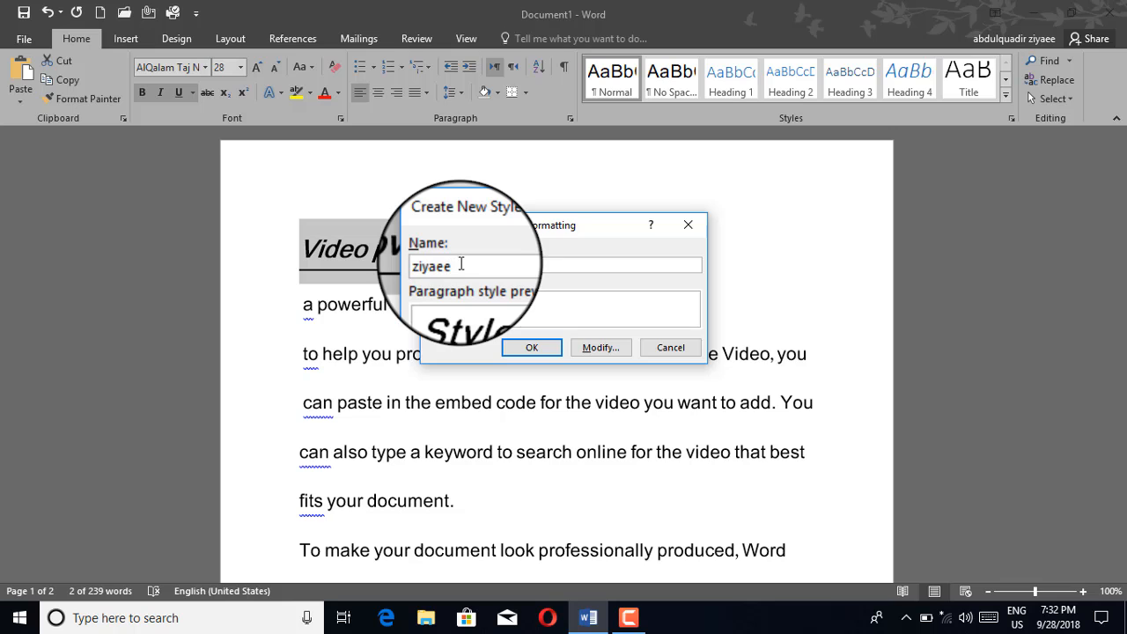
left_click(532, 347)
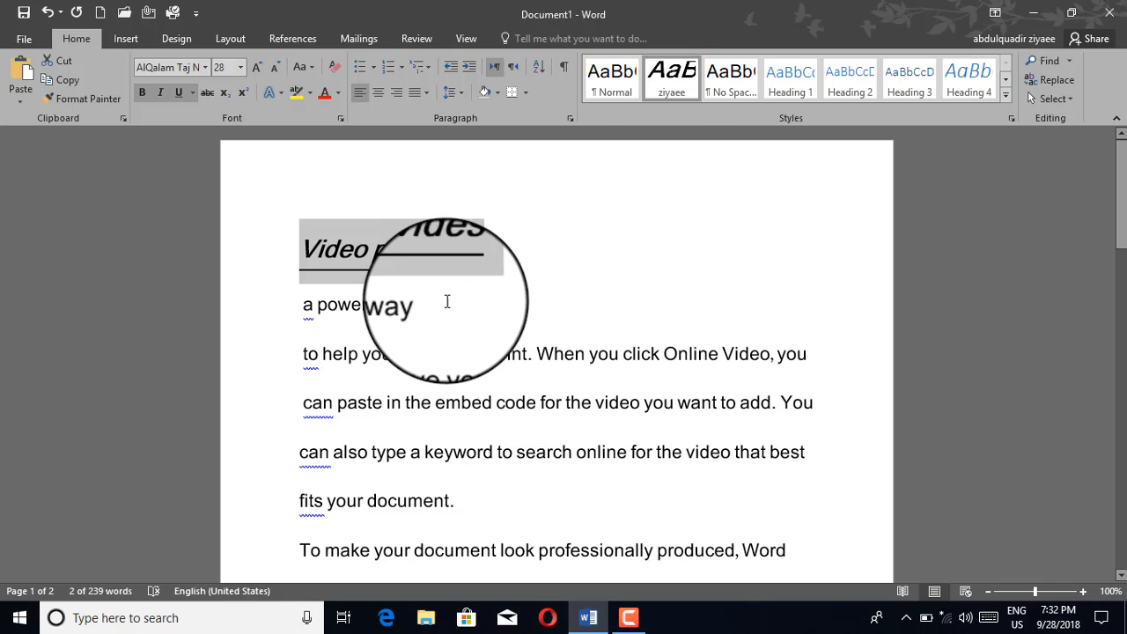
scroll(421, 337, "down", 2)
scroll(421, 339, "down", 3)
scroll(422, 335, "up", 5)
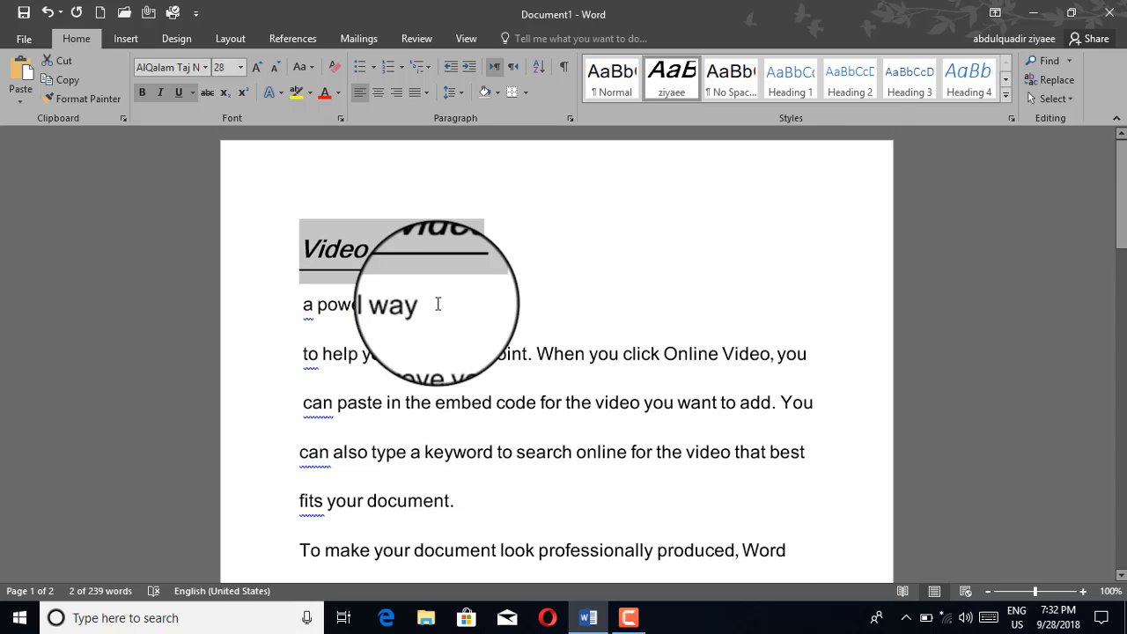
left_click(474, 266)
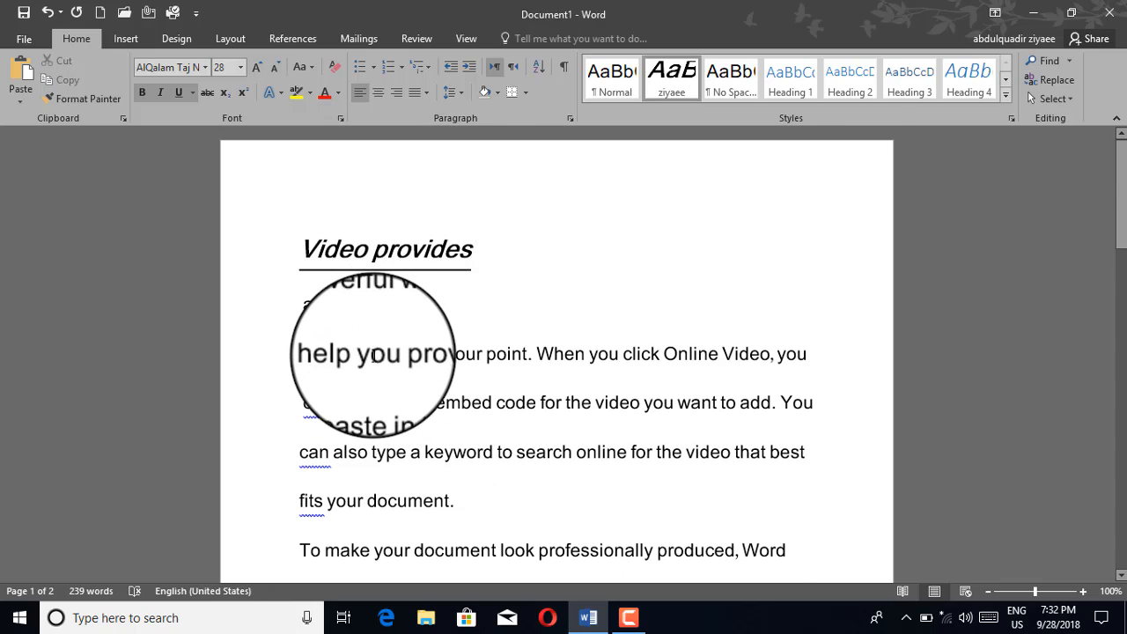
Step: Apply the custom style to the line "fits your document."
scroll(375, 356, "down", 5)
scroll(374, 356, "up", 2)
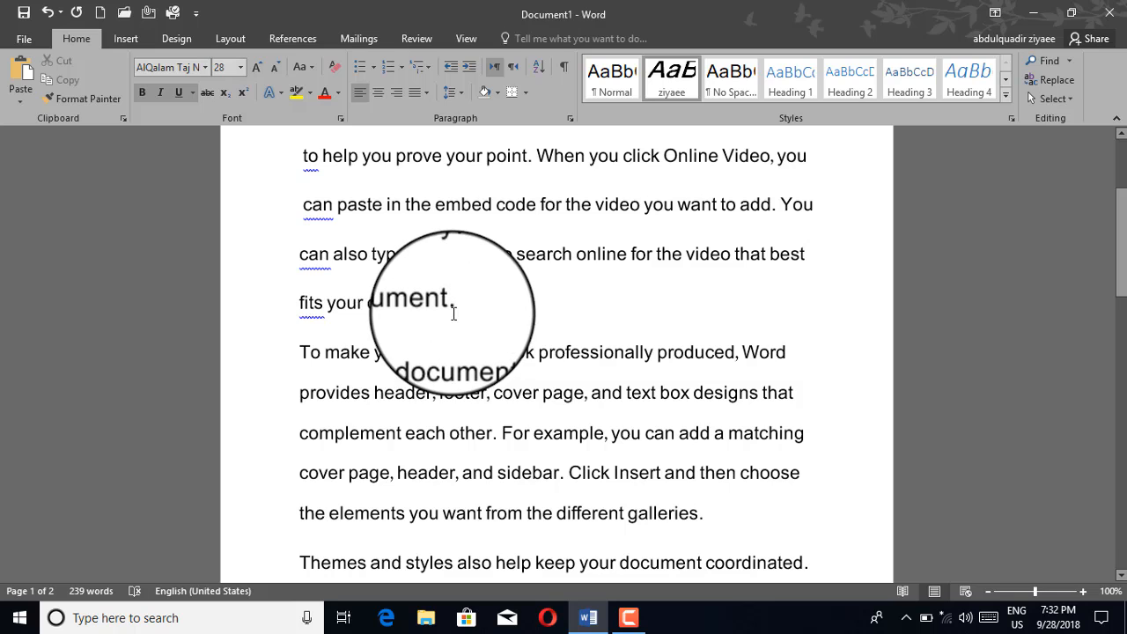
left_click_drag(458, 306, 277, 311)
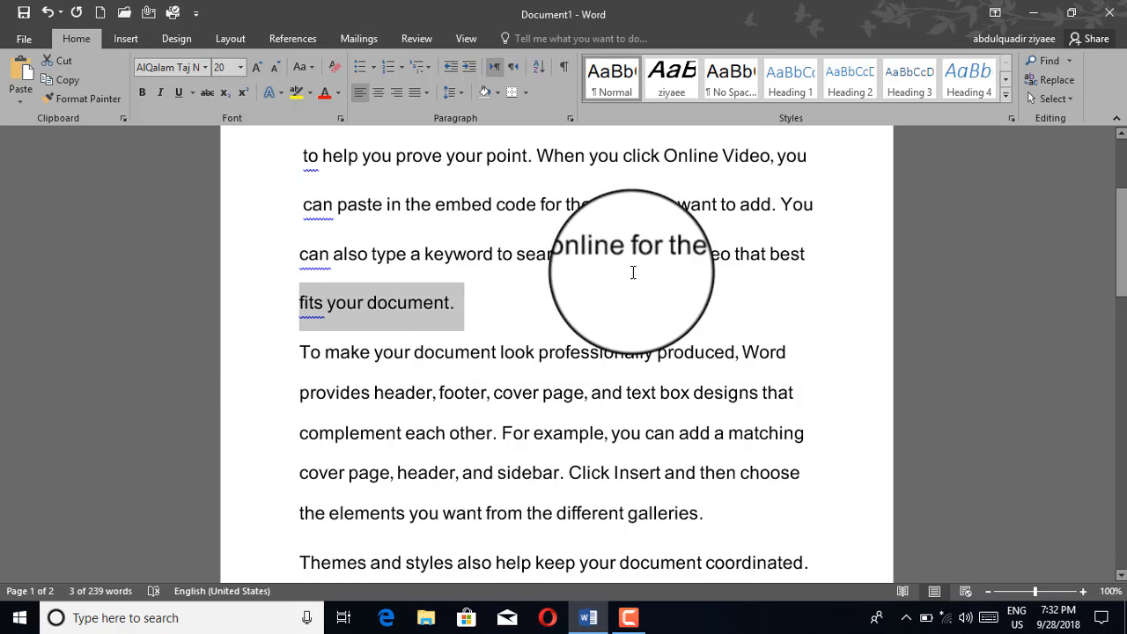
left_click(673, 84)
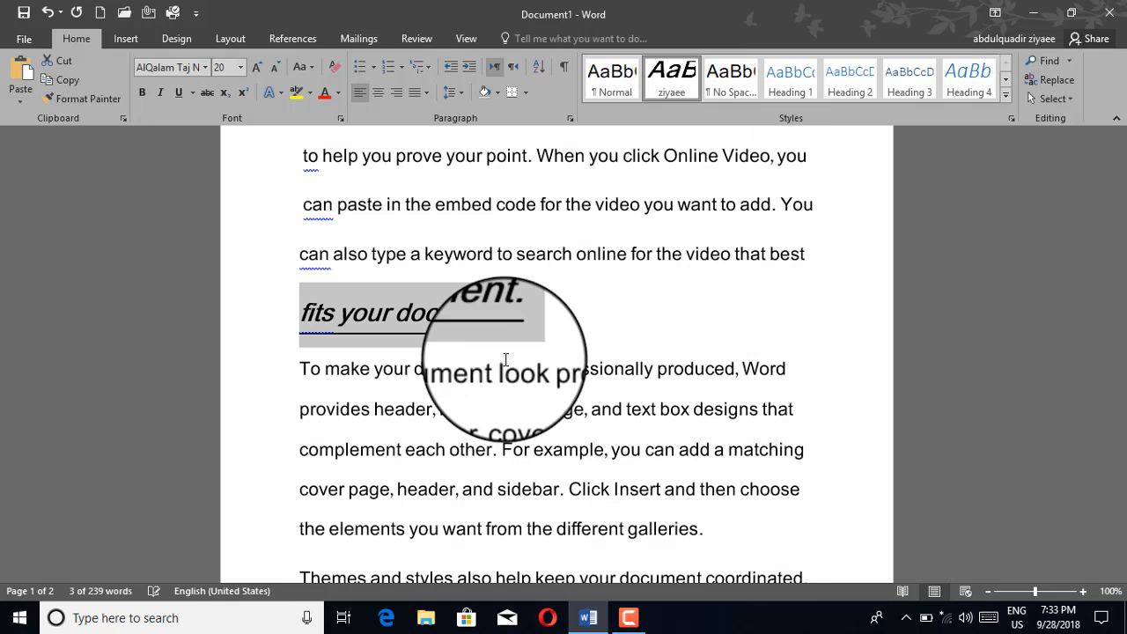
Step: Break the paragraph after "Themes and" and apply the custom style to that new short line
scroll(506, 327, "down", 5)
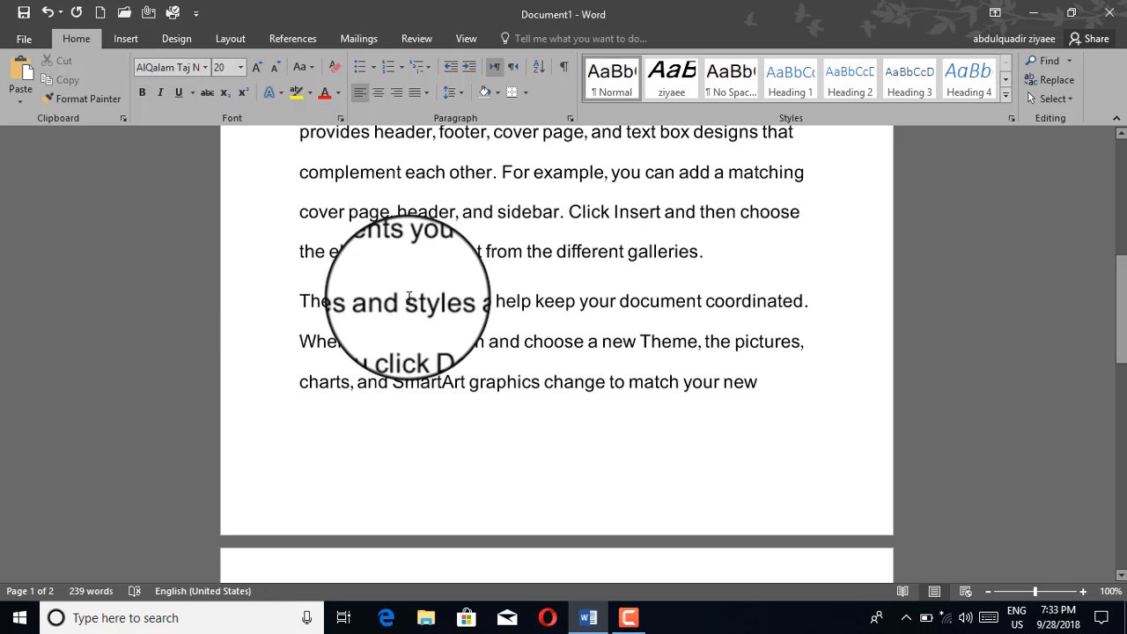
left_click(408, 300)
key("Return")
left_click_drag(302, 300, 485, 302)
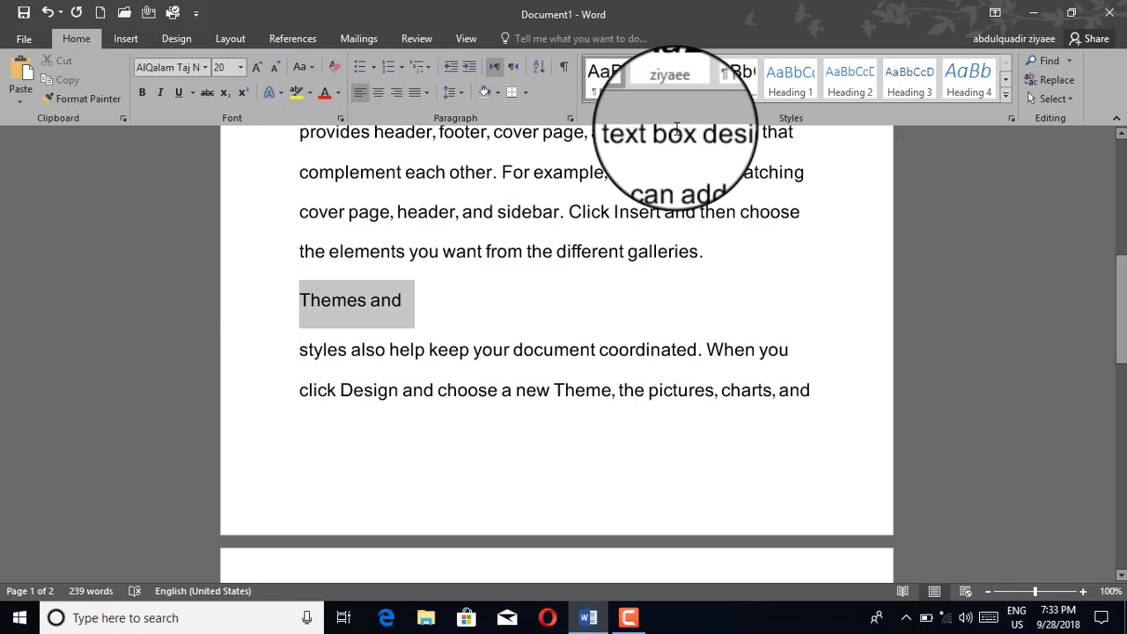
left_click(670, 84)
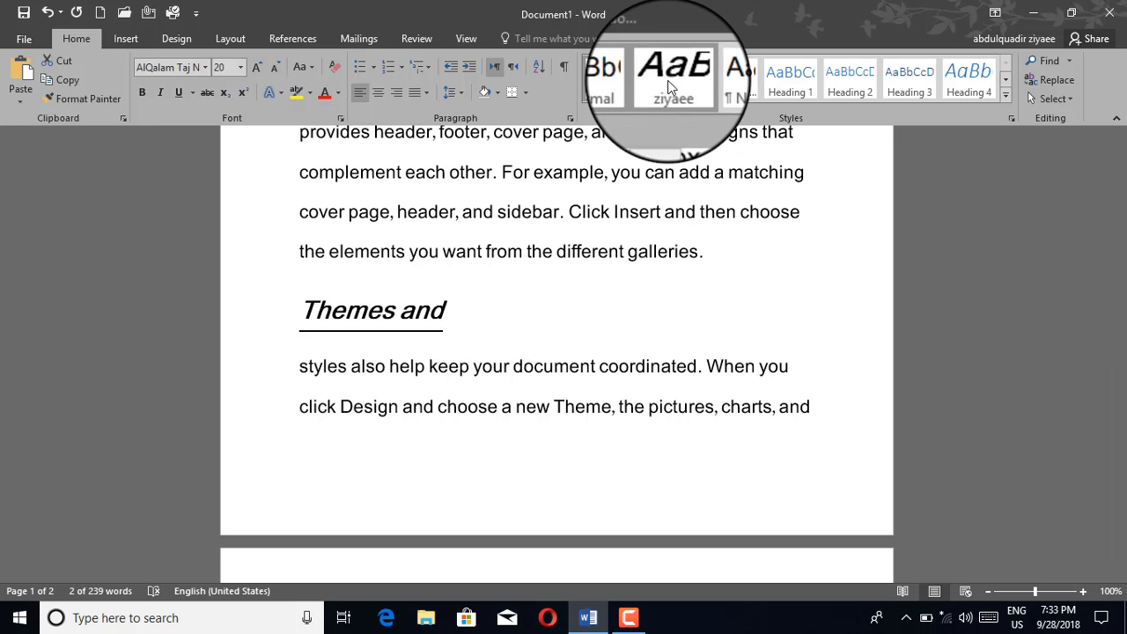
left_click(669, 86)
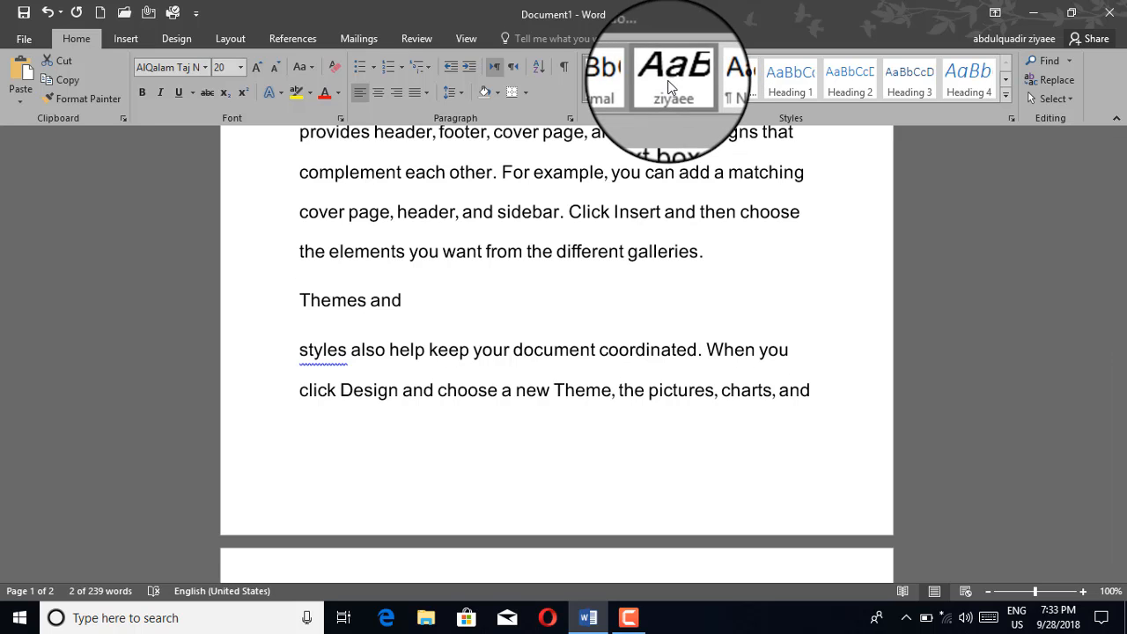
scroll(455, 323, "up", 3)
left_click(456, 318)
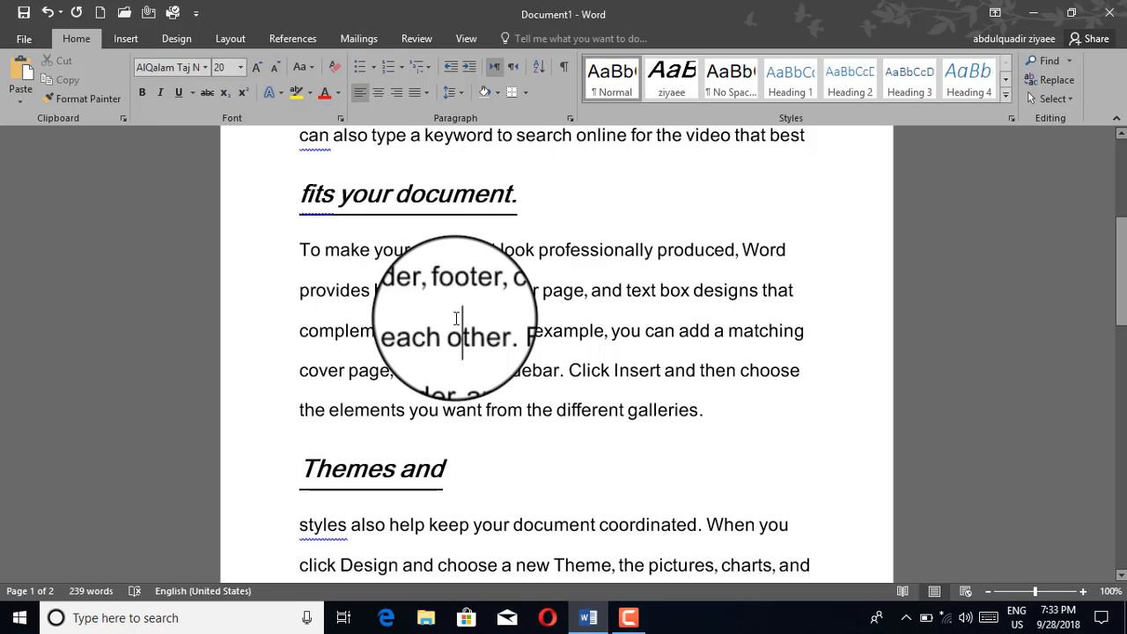
Step: Open Apply Styles for the first line, "Video provides", and reapply the custom style to it
scroll(456, 317, "up", 6)
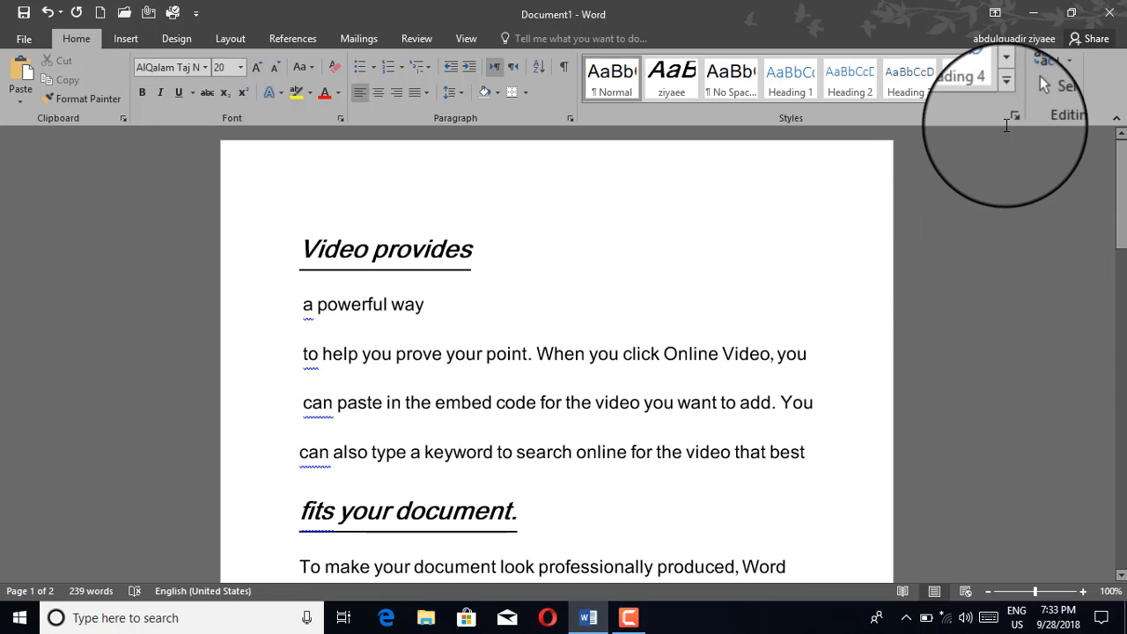
left_click_drag(478, 249, 283, 278)
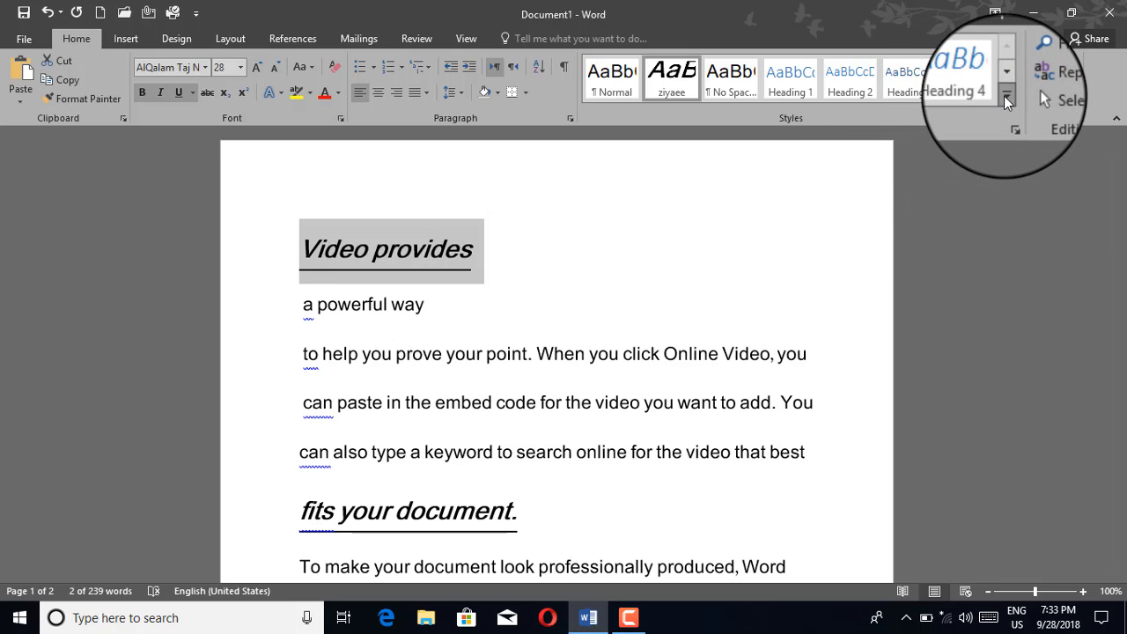
left_click(1006, 99)
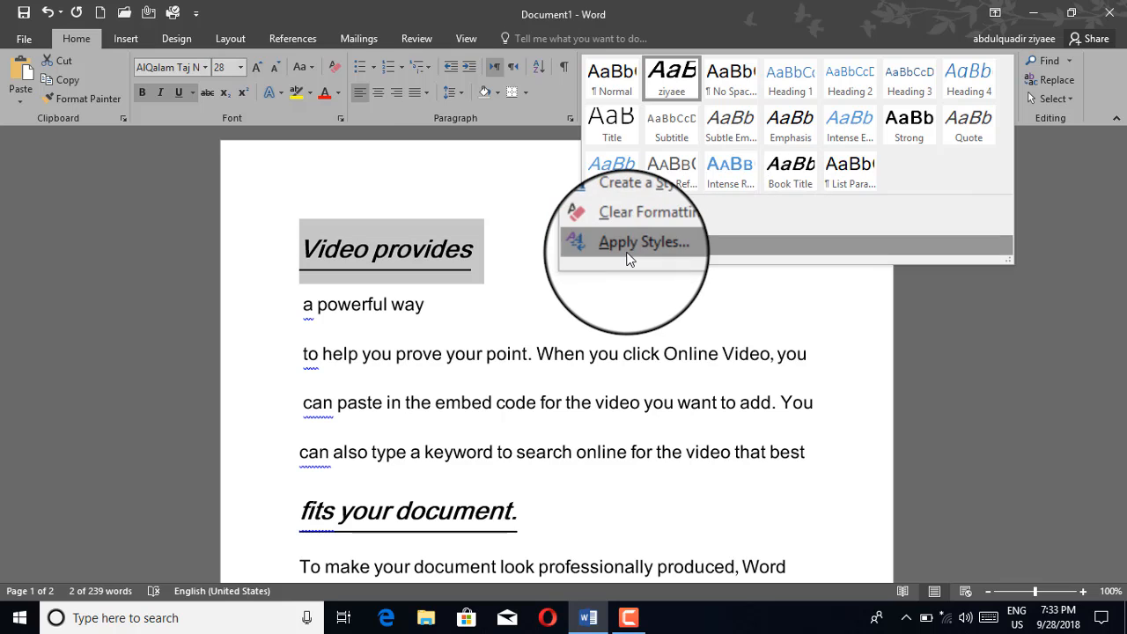
left_click(627, 253)
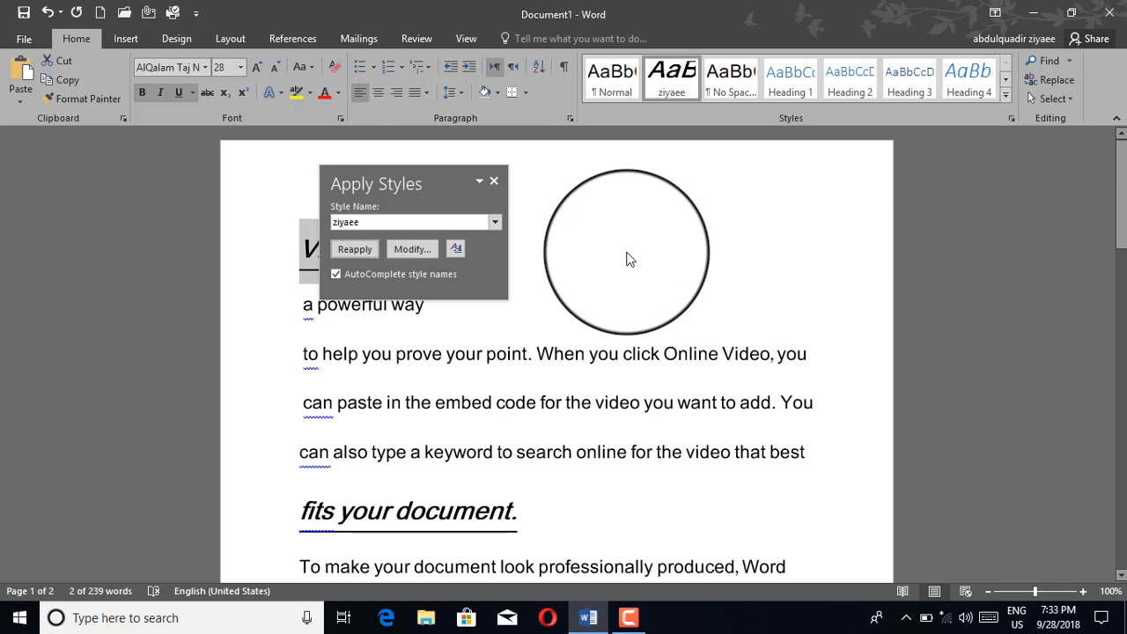
left_click(361, 254)
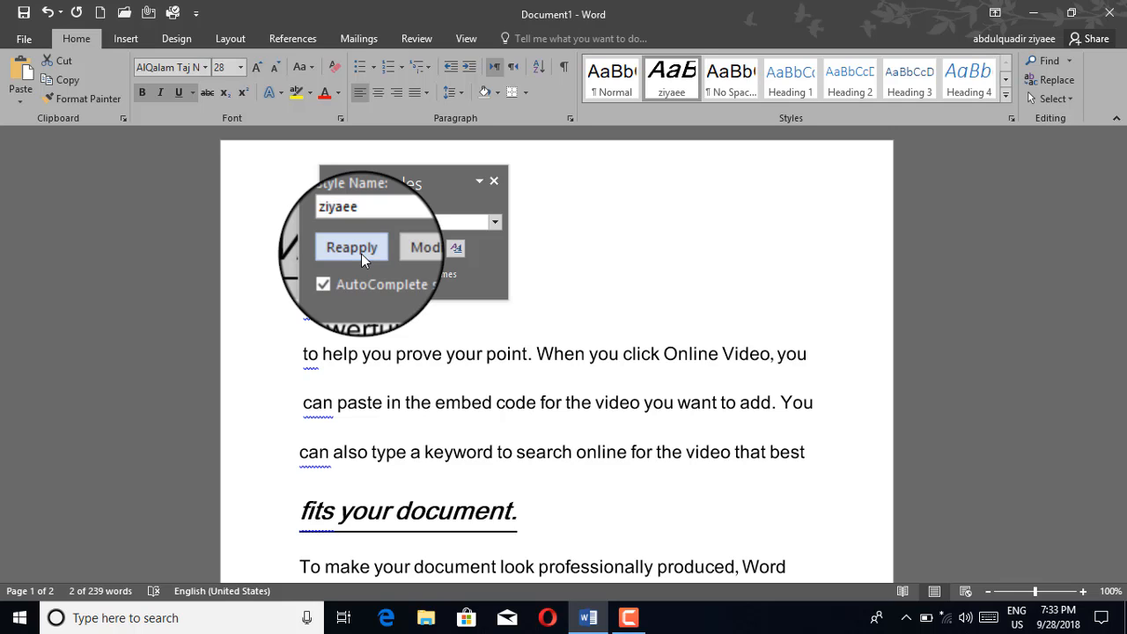
Step: Try the Normal, No Spacing and Heading 3 styles in turn on the first line through Apply Styles
left_click(494, 224)
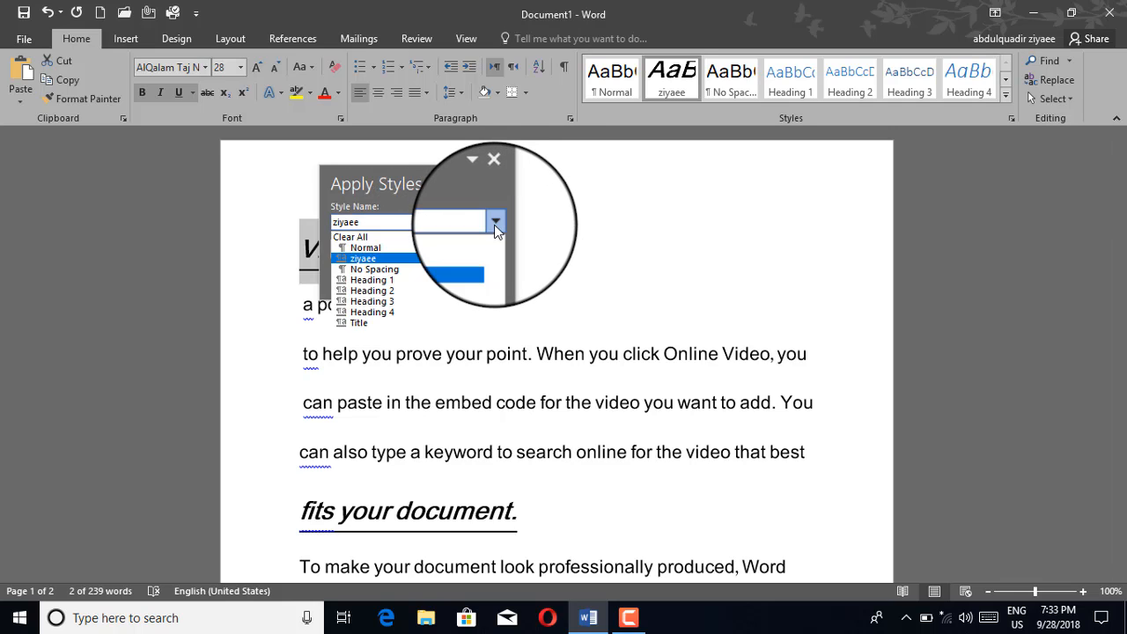
left_click(355, 251)
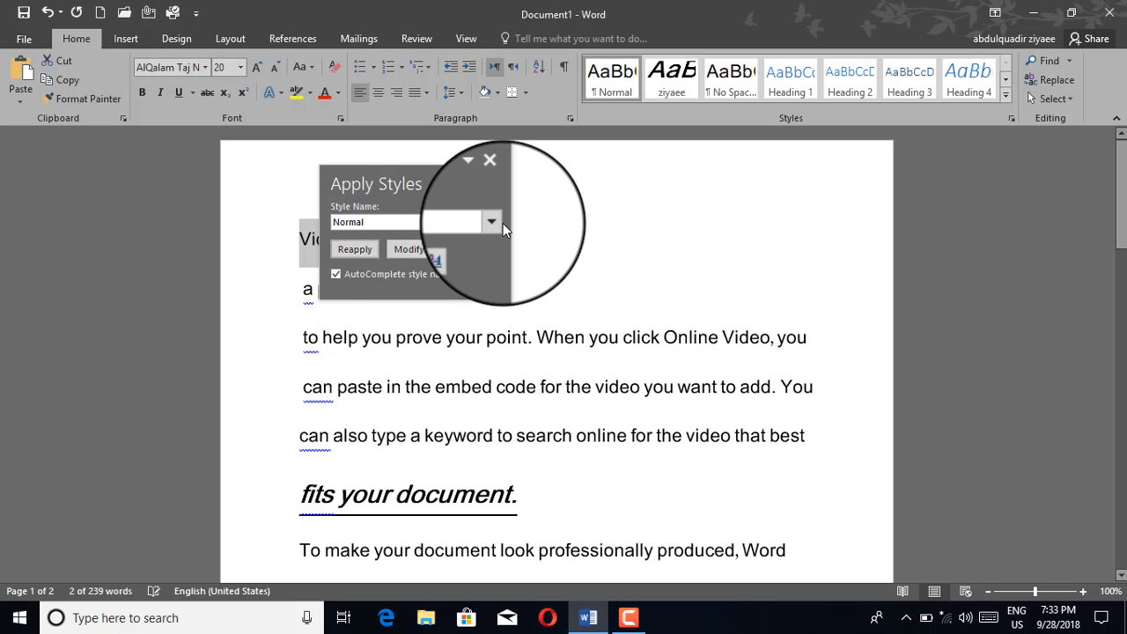
left_click(494, 221)
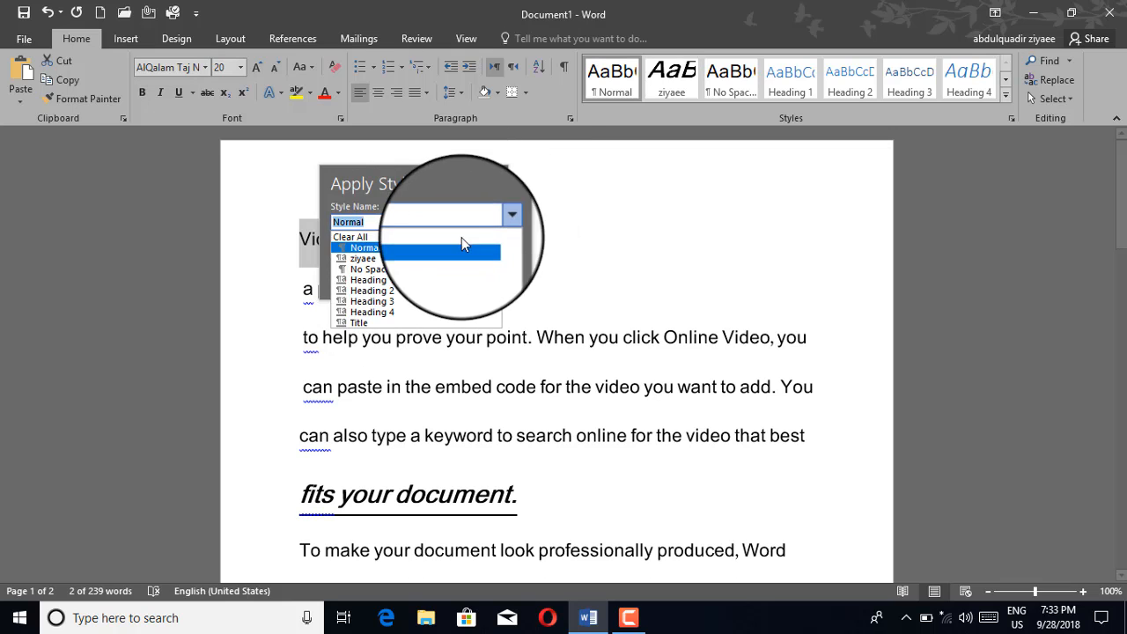
left_click(389, 268)
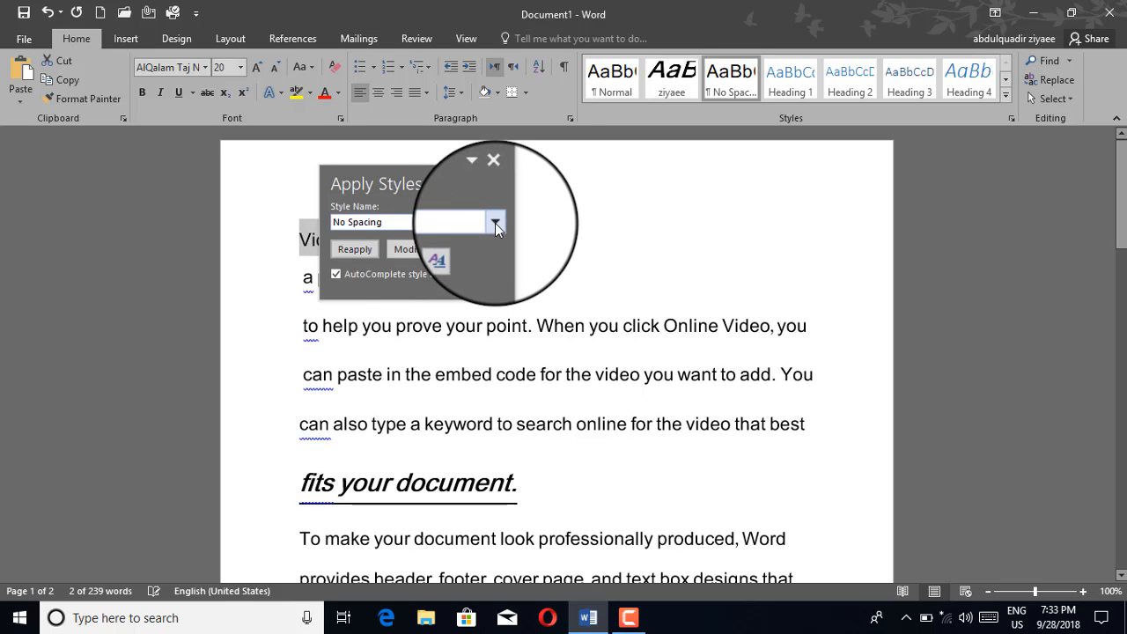
left_click(495, 221)
left_click(370, 299)
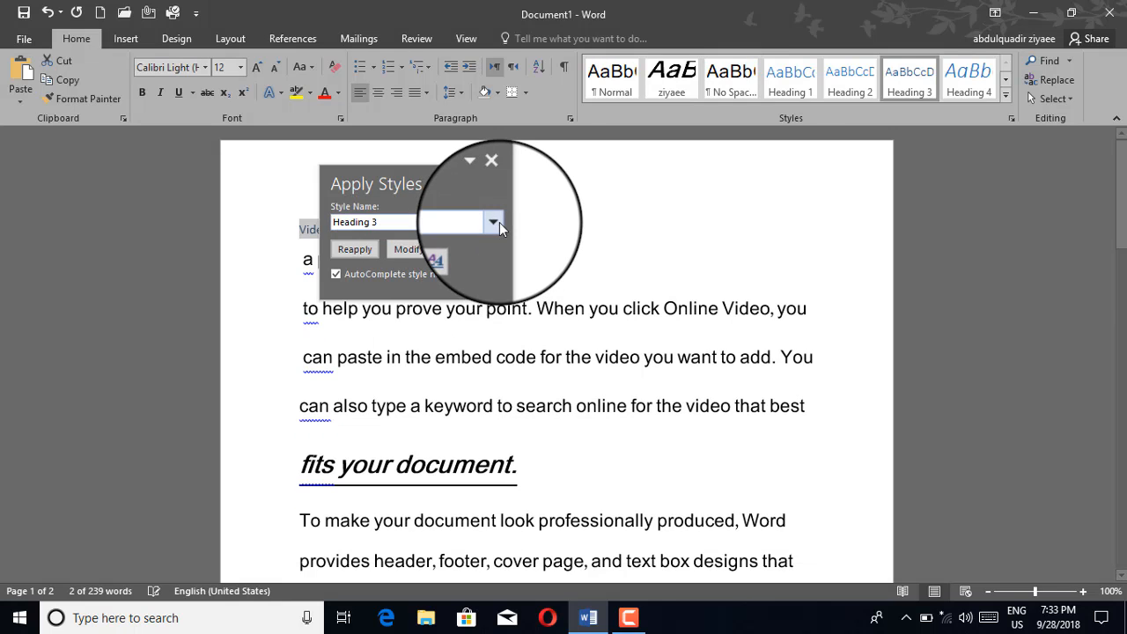
Step: Apply the Book Title style to "Video provides" and show the full styles list in place of Apply Styles
left_click(494, 221)
scroll(385, 301, "down", 3)
scroll(379, 304, "down", 3)
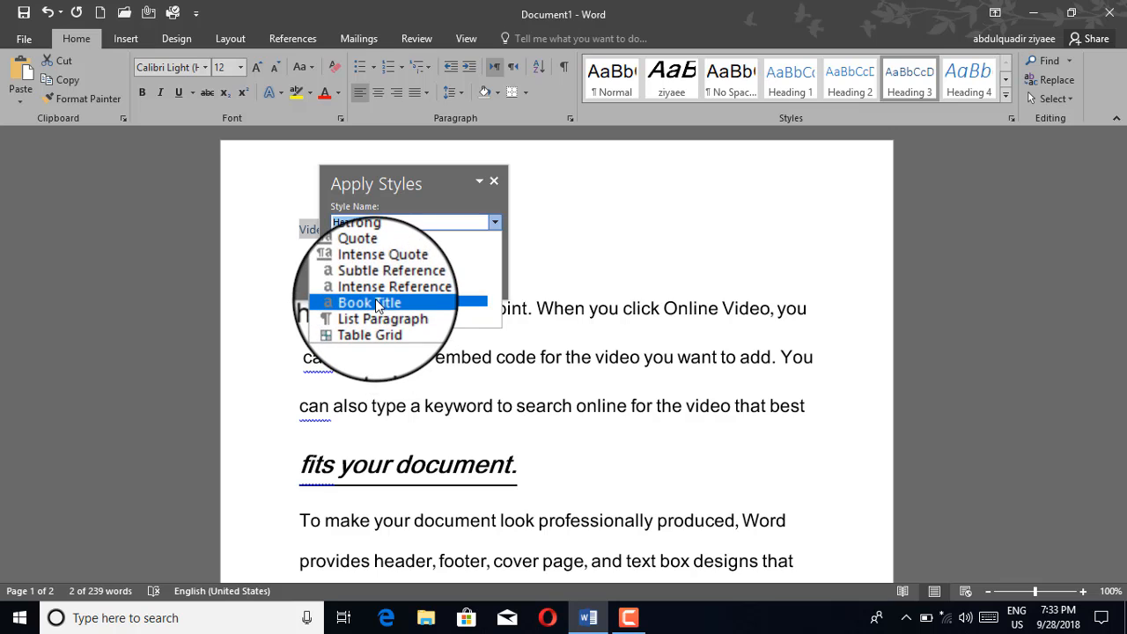
left_click(375, 299)
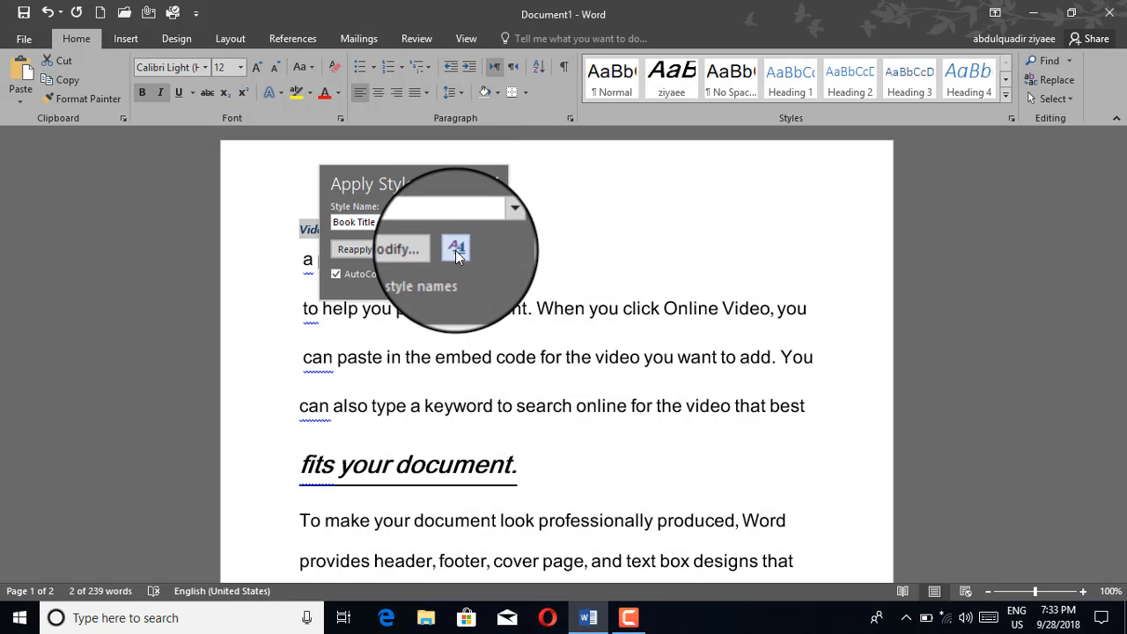
left_click(456, 250)
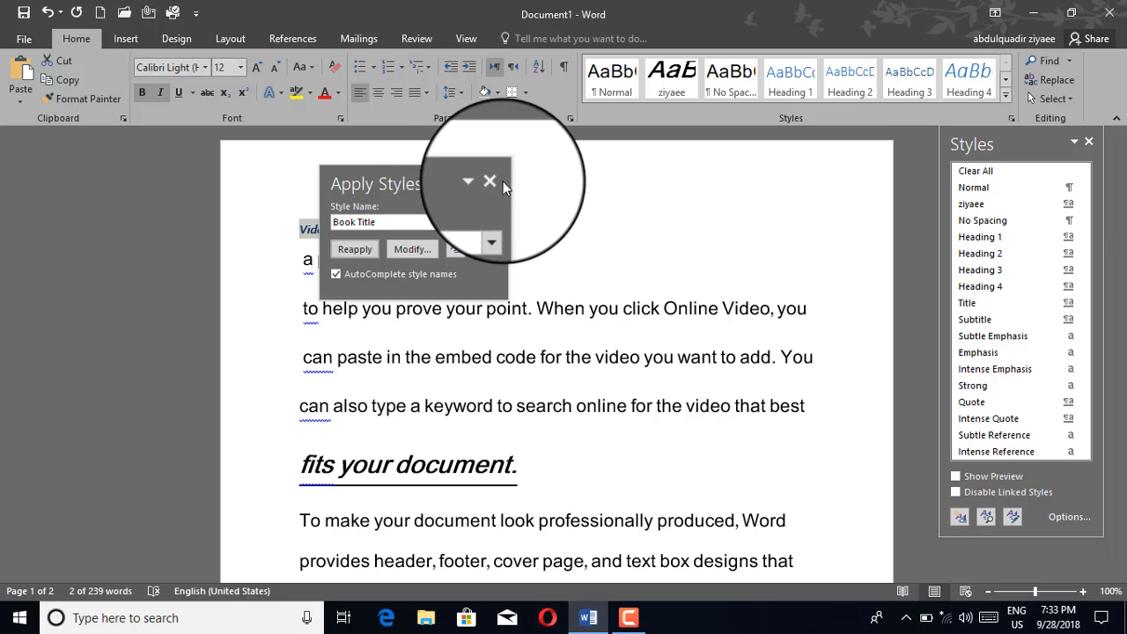
left_click(499, 183)
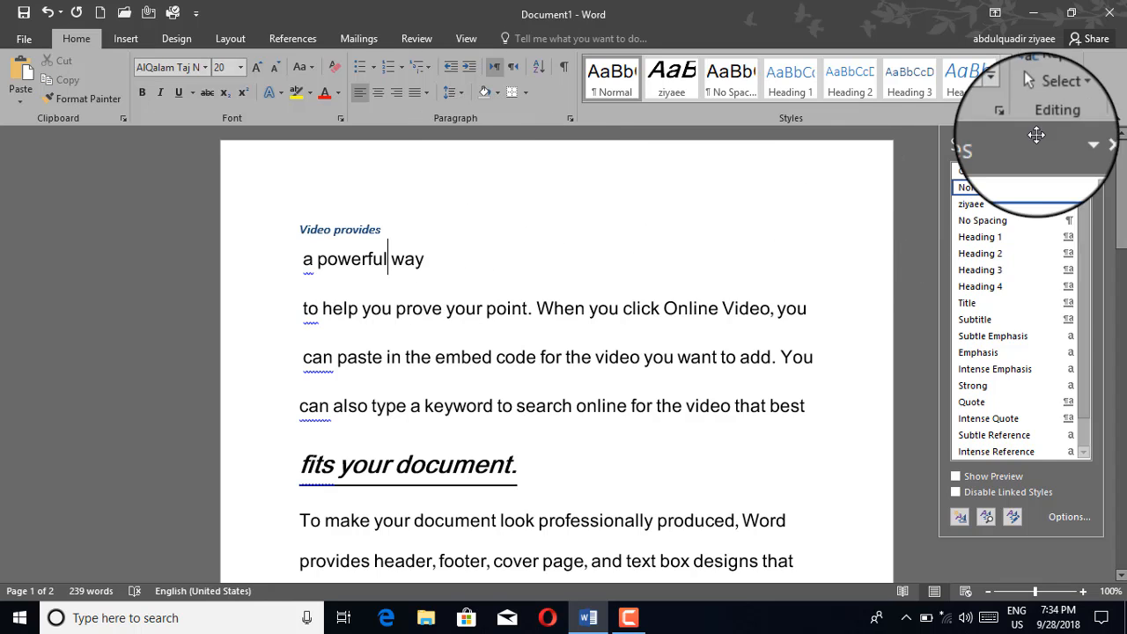
left_click(1006, 98)
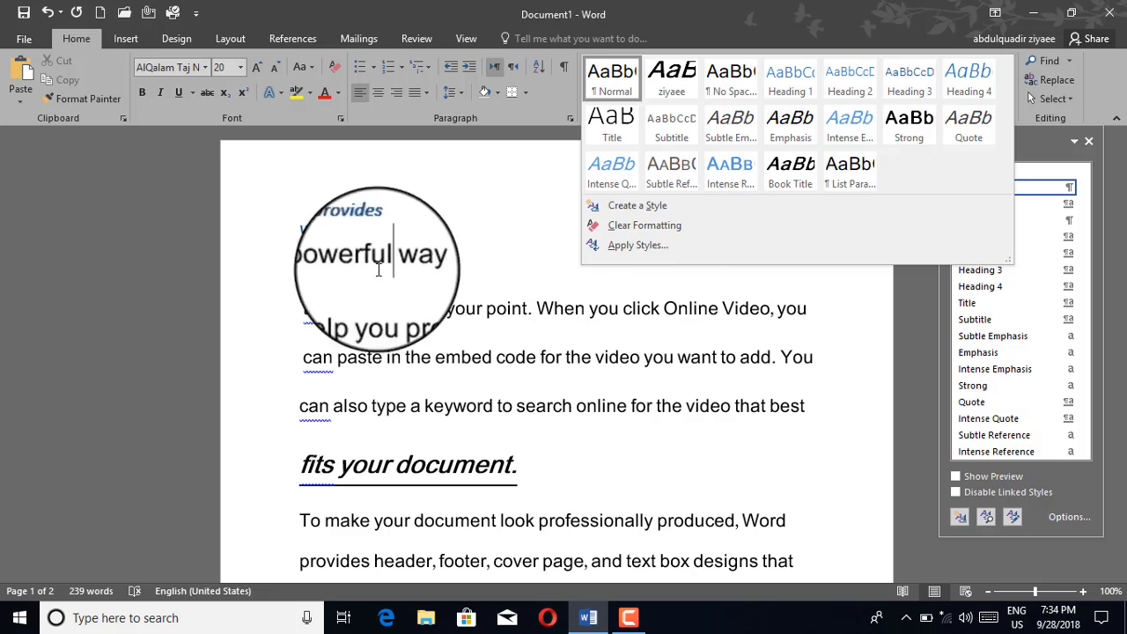
left_click(415, 259)
left_click_drag(440, 255, 277, 256)
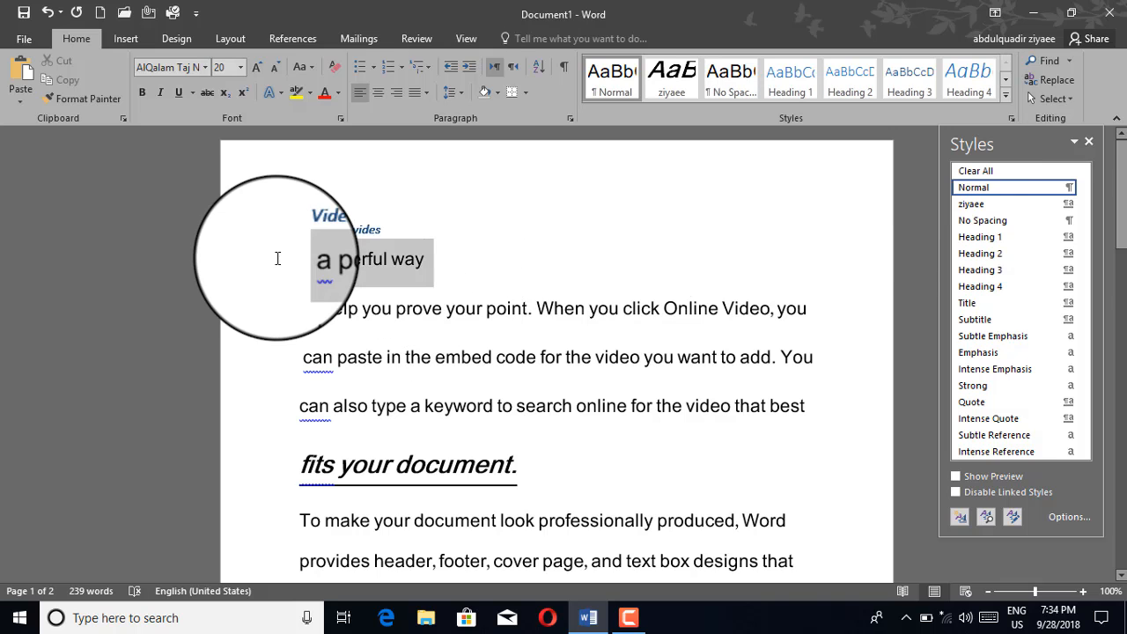
Step: Apply the Intense Quote style to the first line, "Video provides", and deselect it
left_click(385, 238)
left_click_drag(387, 233, 281, 234)
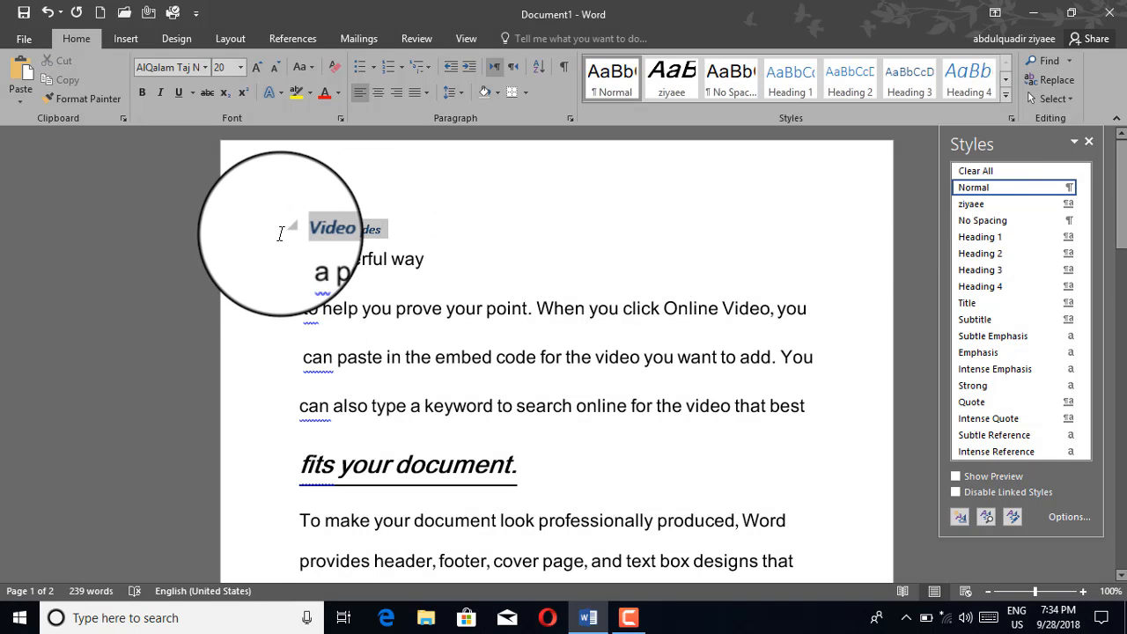
left_click(1007, 93)
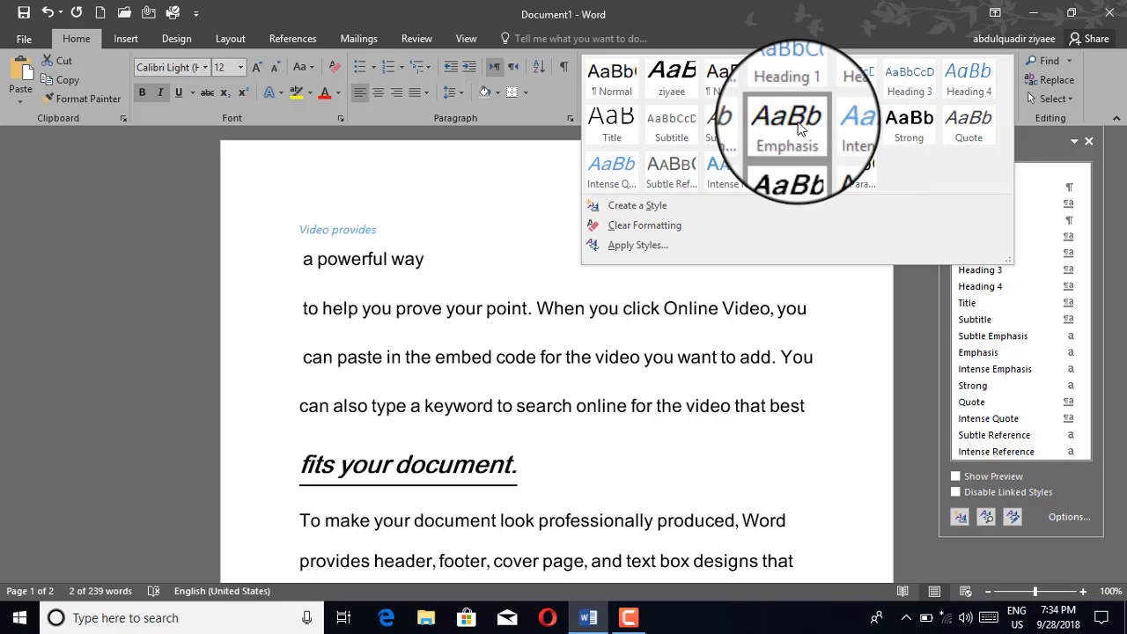
left_click(615, 184)
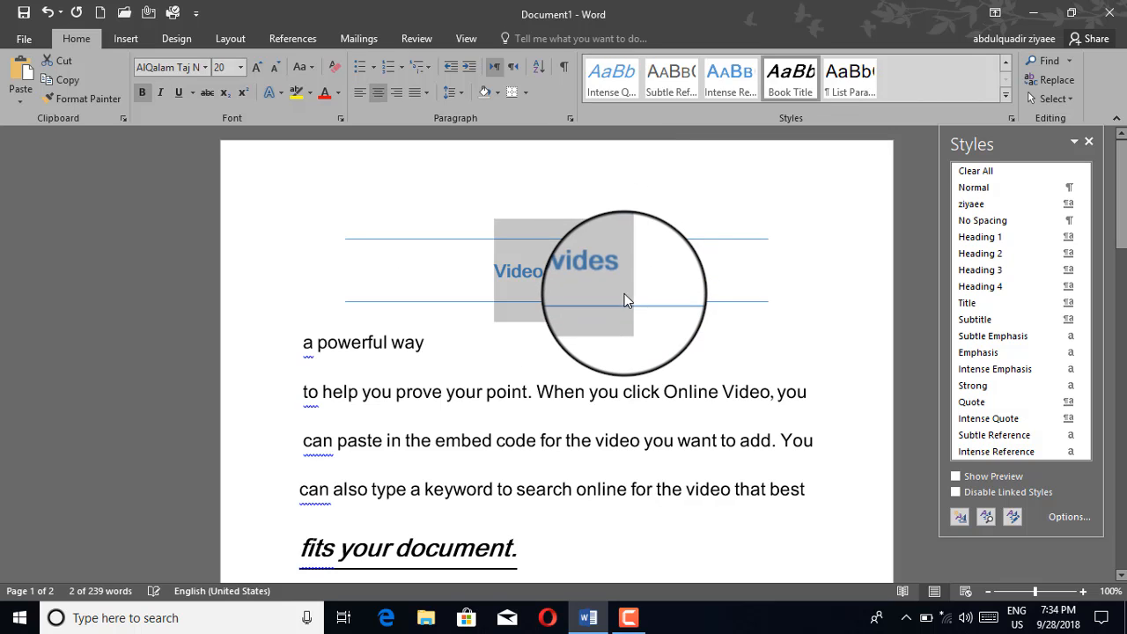
left_click(624, 296)
Step: Clear the formatting from the entire document text and deselect it
scroll(624, 300, "down", 4)
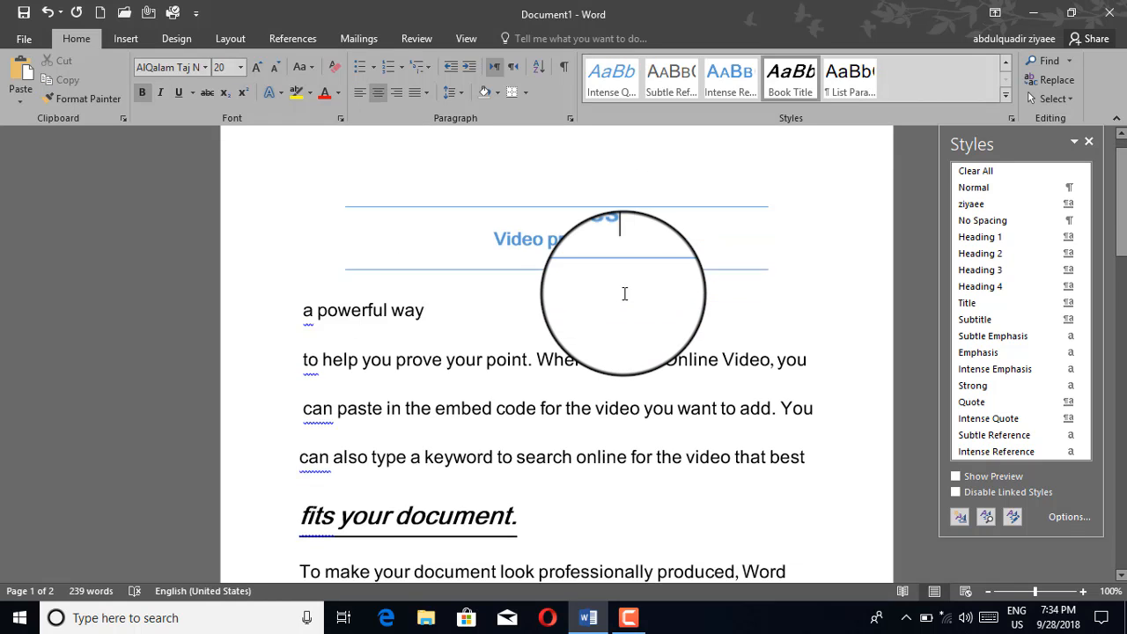
scroll(623, 297, "up", 3)
key("ctrl+a")
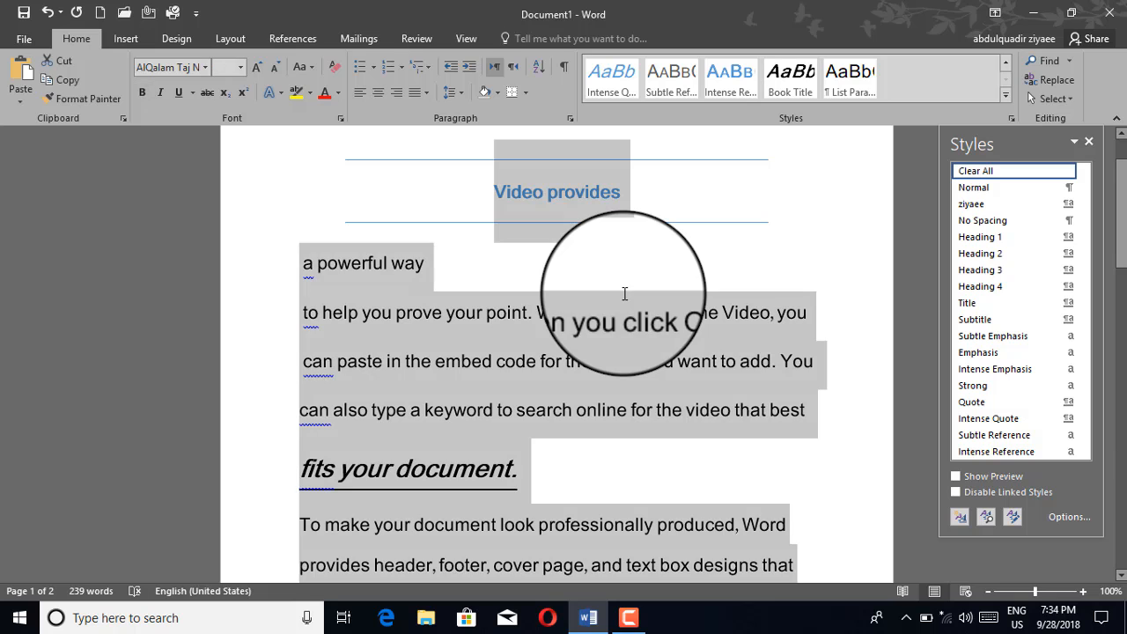
scroll(623, 300, "up", 1)
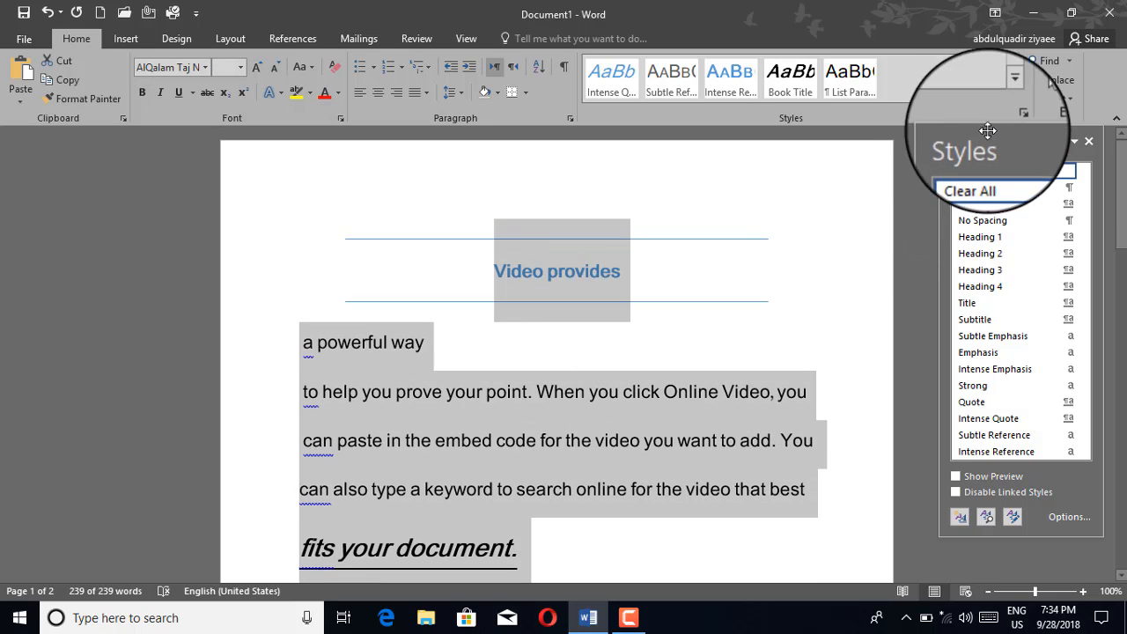
left_click(1006, 98)
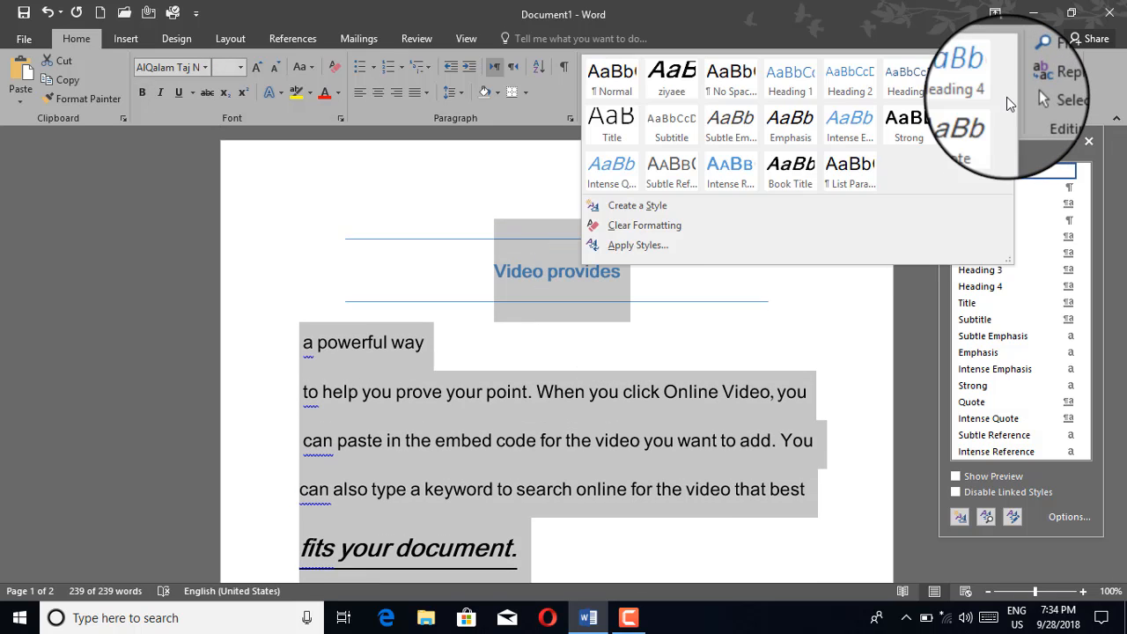
left_click(637, 227)
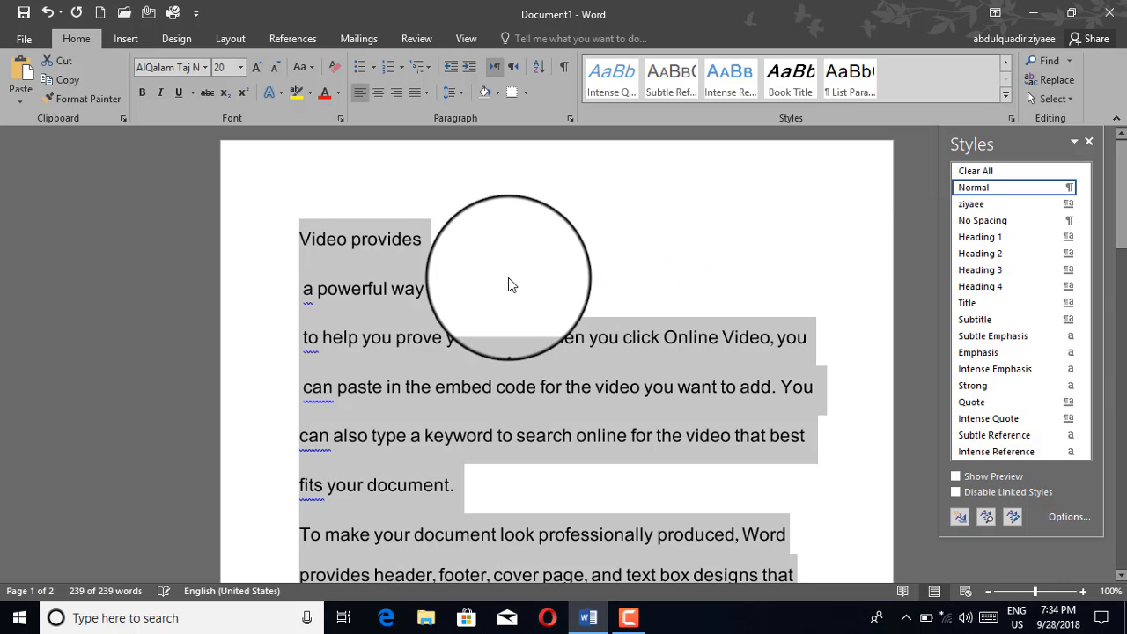
left_click(429, 262)
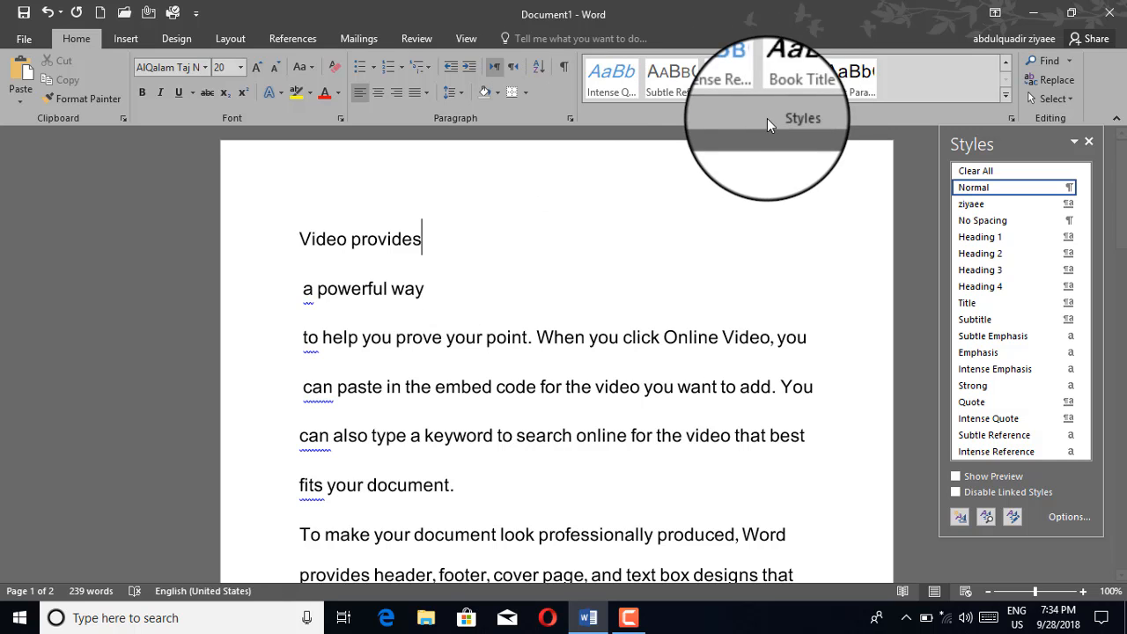
Step: Close the full styles list beside the document
left_click(1006, 94)
left_click(615, 306)
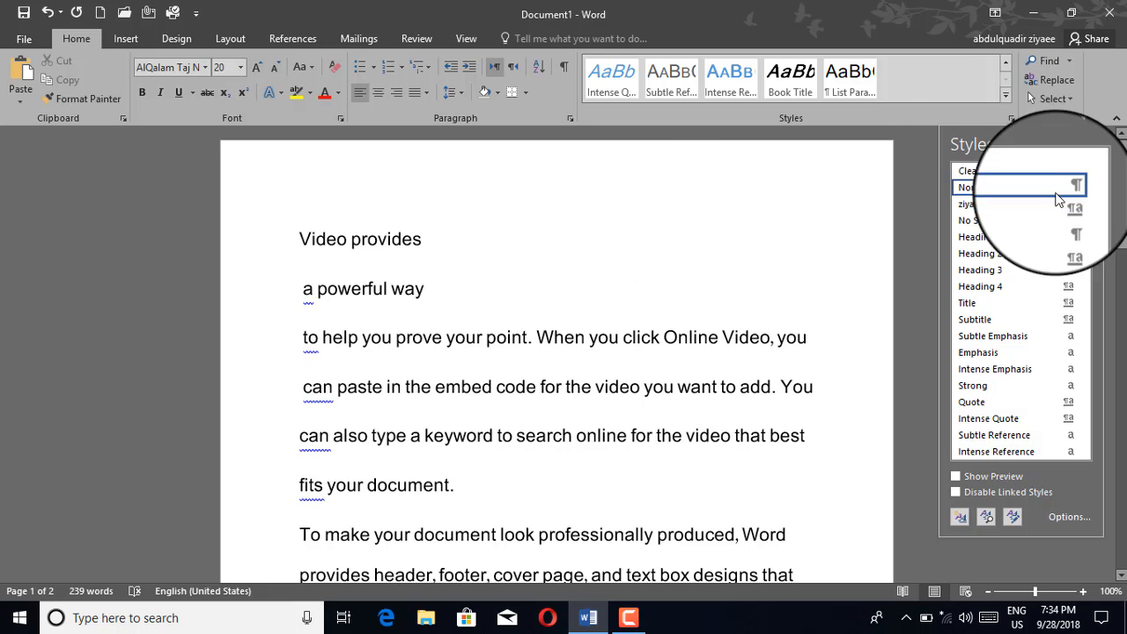
left_click(1089, 142)
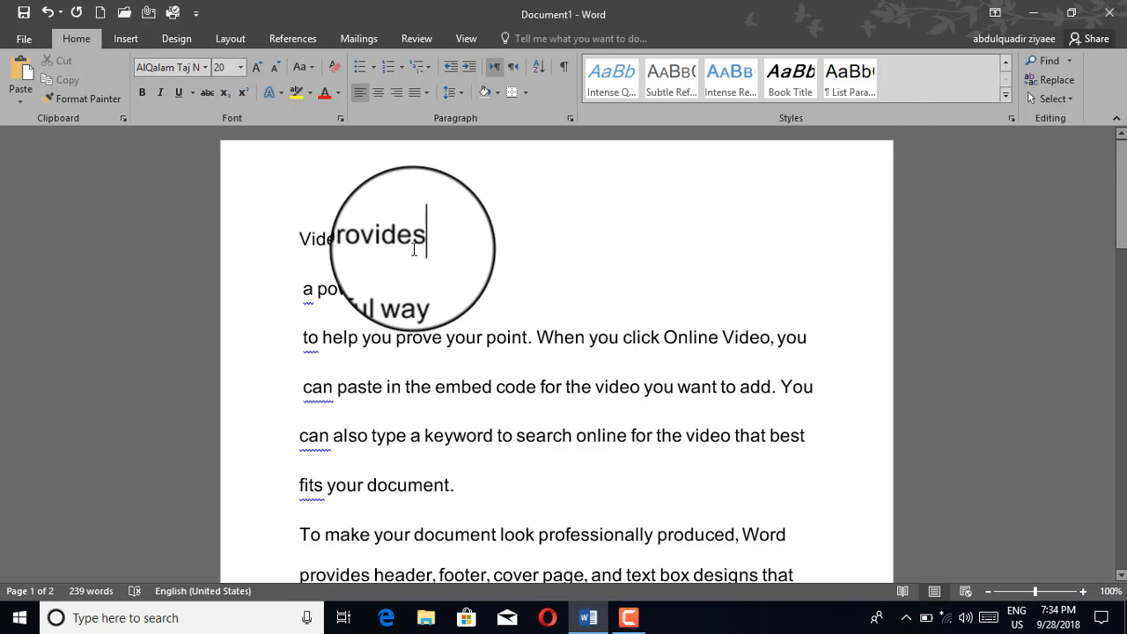
Step: Search the document for "video" using Find
left_click(1058, 60)
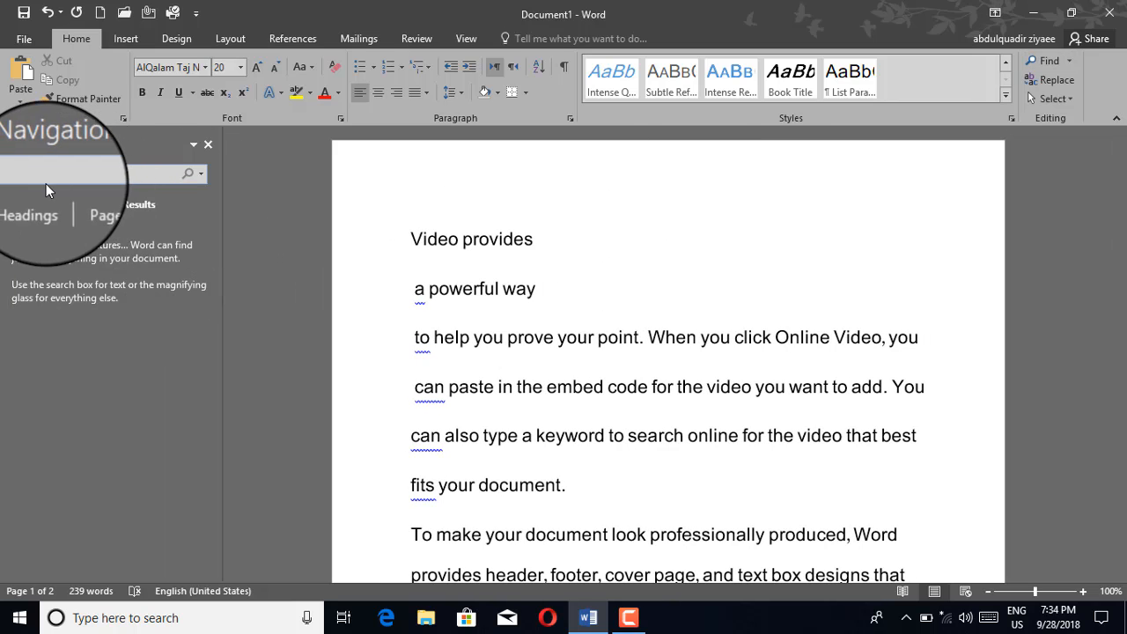
scroll(524, 380, "down", 5)
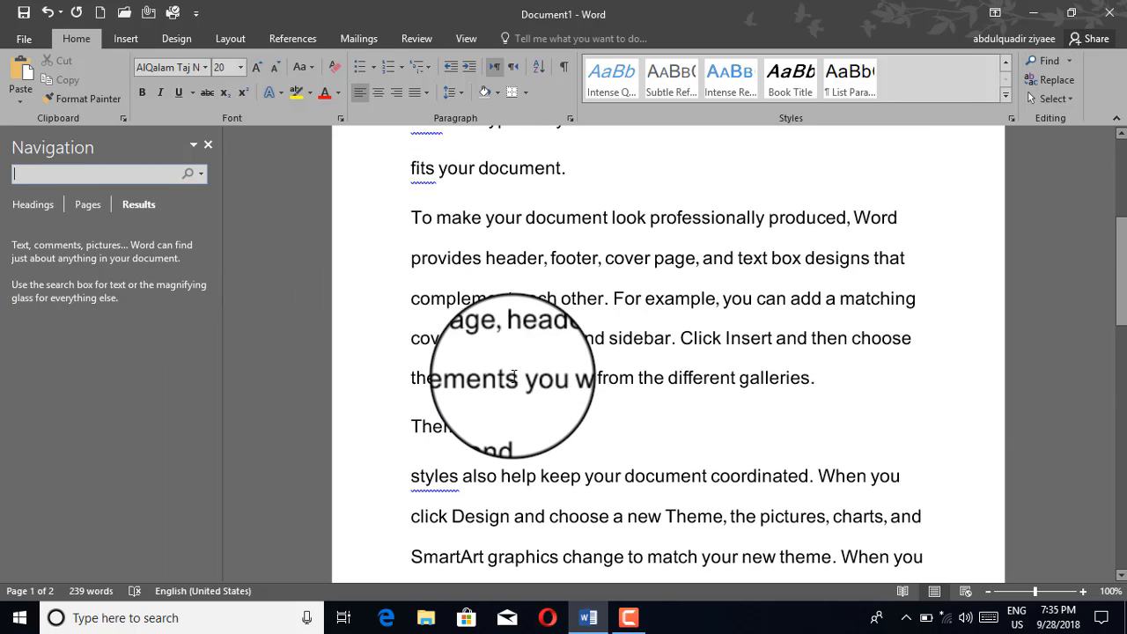
scroll(514, 376, "down", 13)
scroll(514, 376, "up", 6)
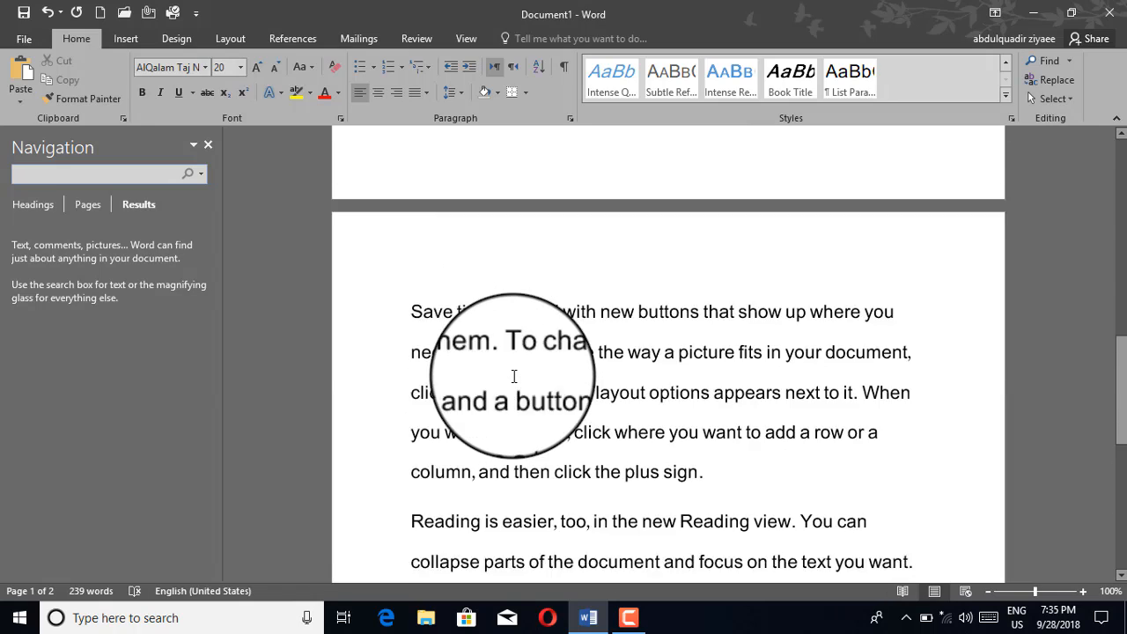
scroll(514, 376, "up", 14)
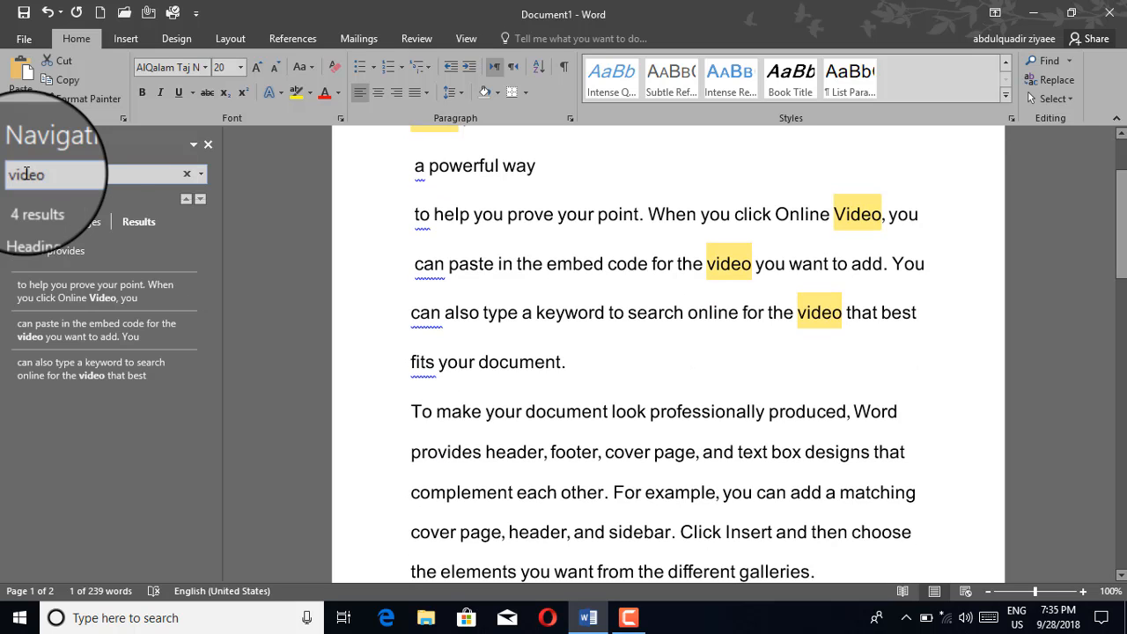
scroll(441, 265, "up", 3)
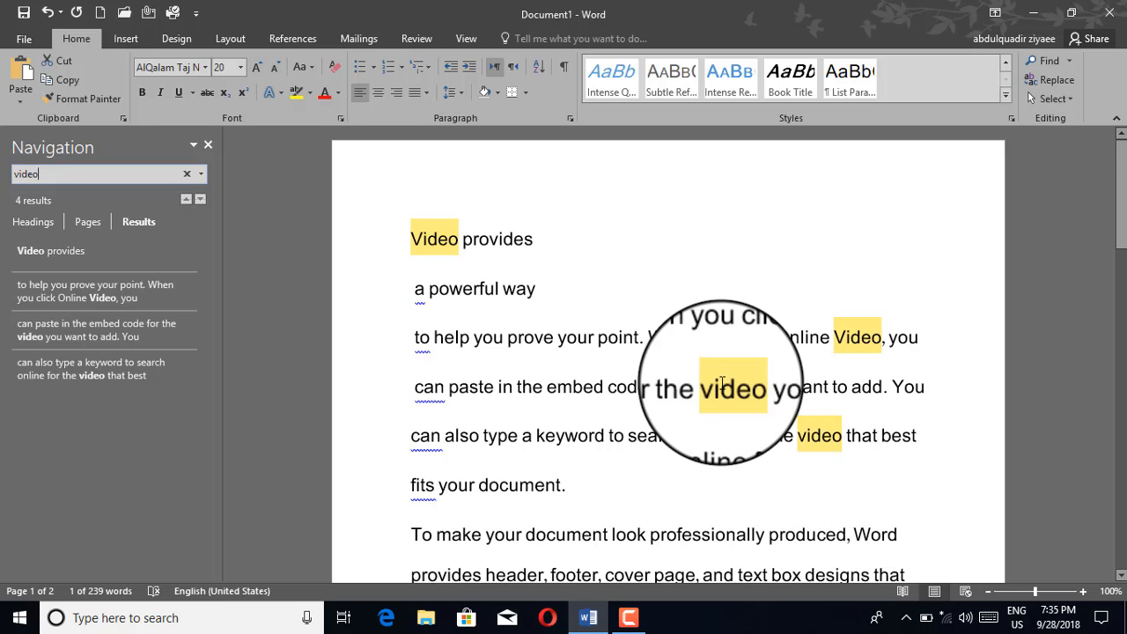
Step: Review the highlighted "video" matches across the document's pages and close the search
scroll(686, 412, "down", 10)
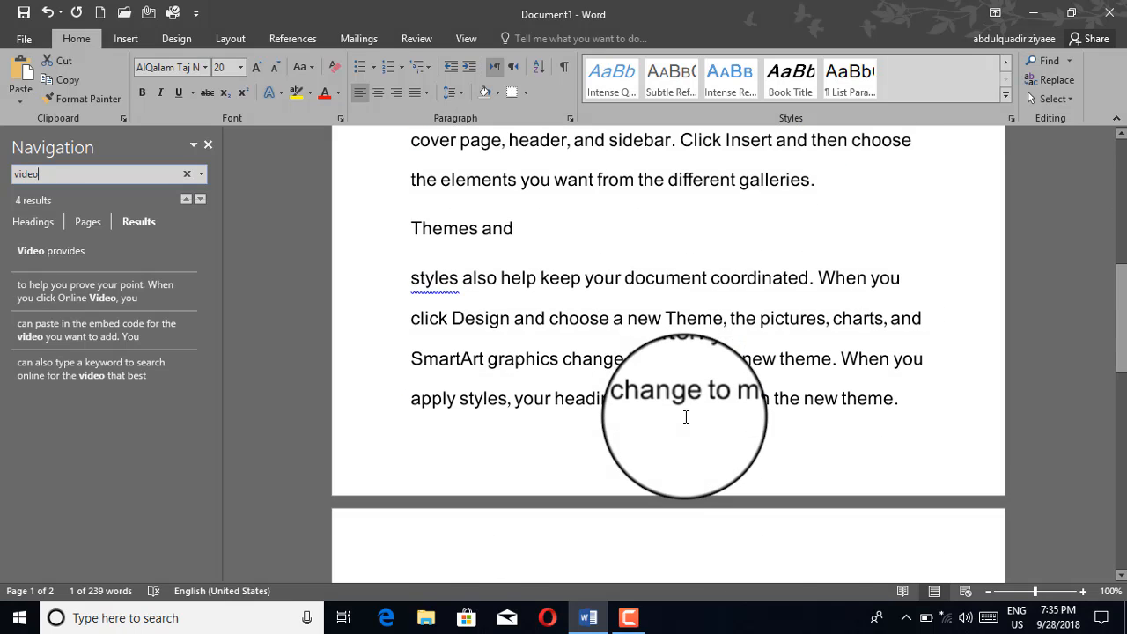
scroll(686, 414, "down", 3)
scroll(681, 423, "up", 10)
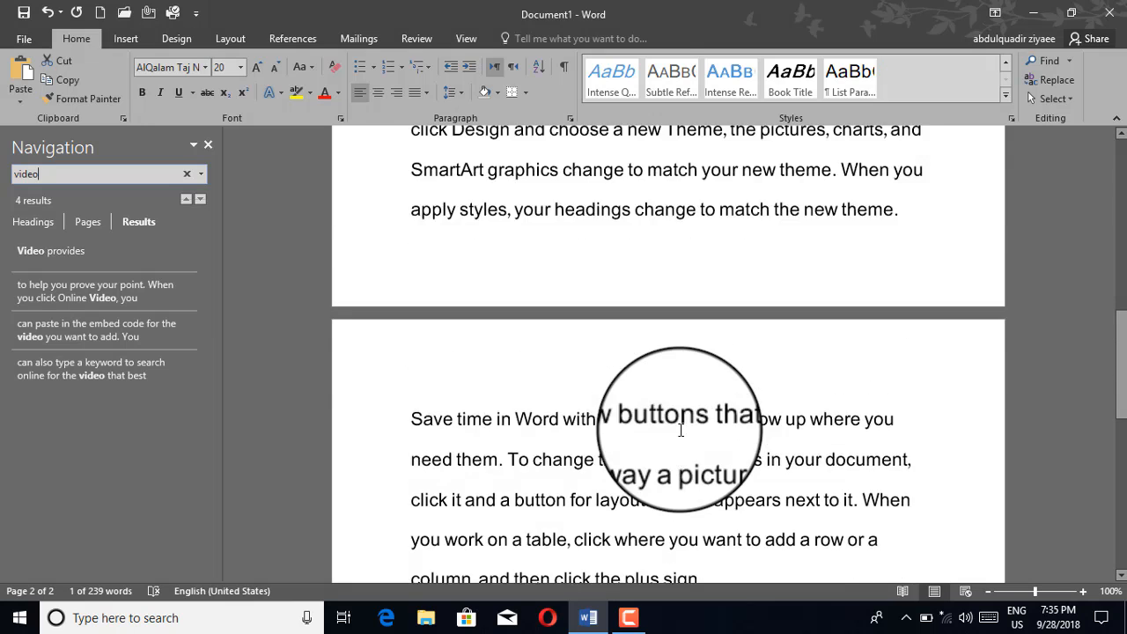
scroll(681, 430, "up", 5)
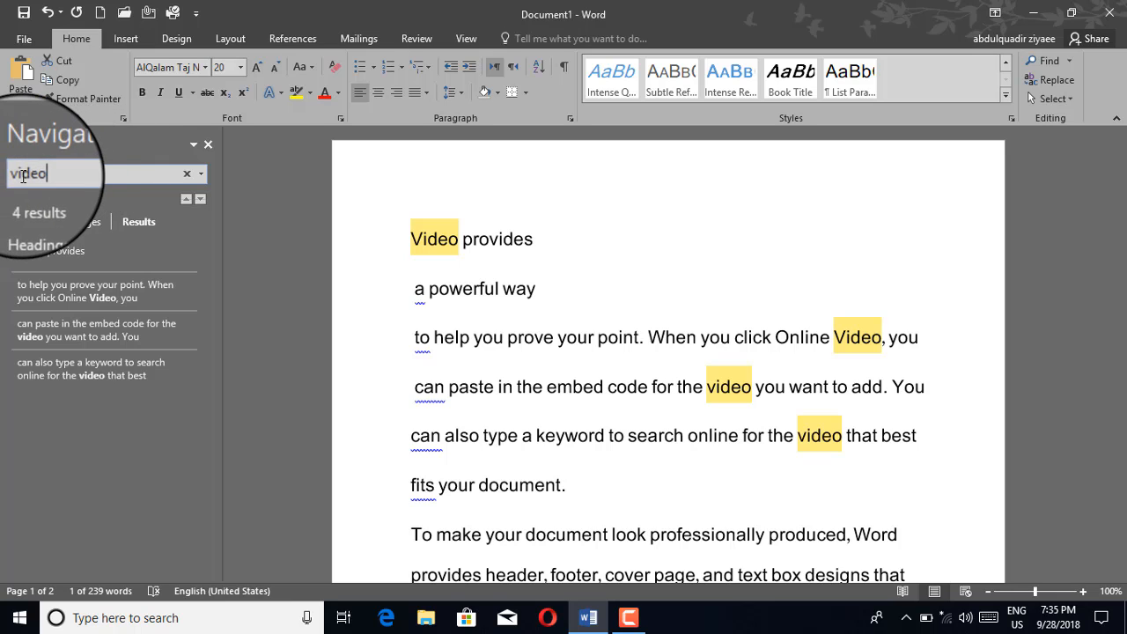
left_click(208, 145)
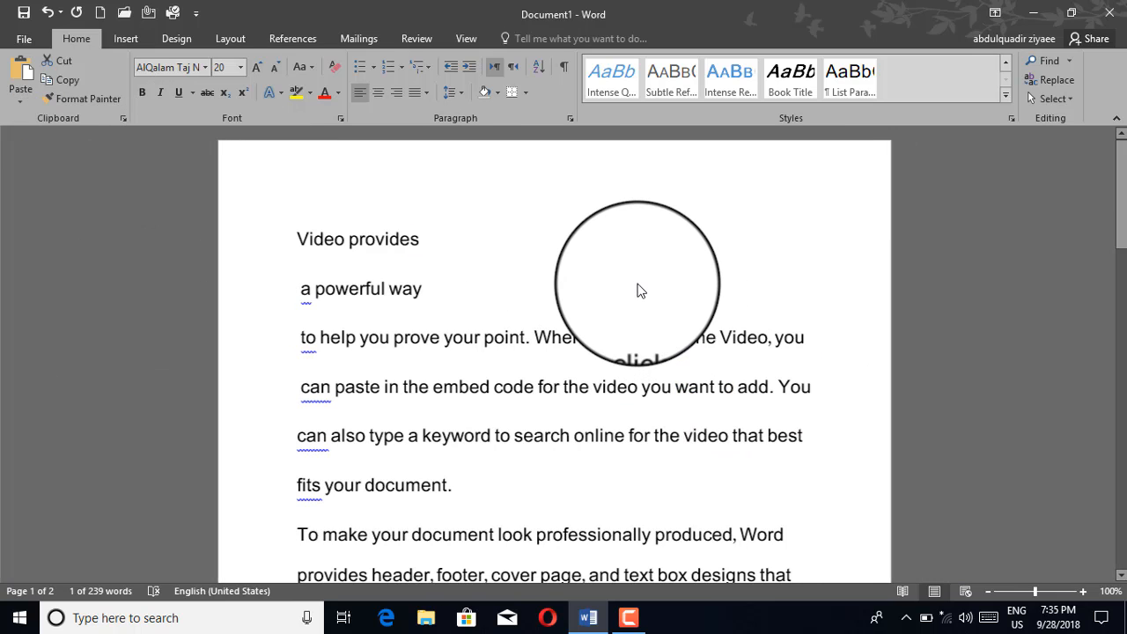
Step: Use Find and Replace to replace "Video" after "Online" with an empty replacement
left_click(1056, 81)
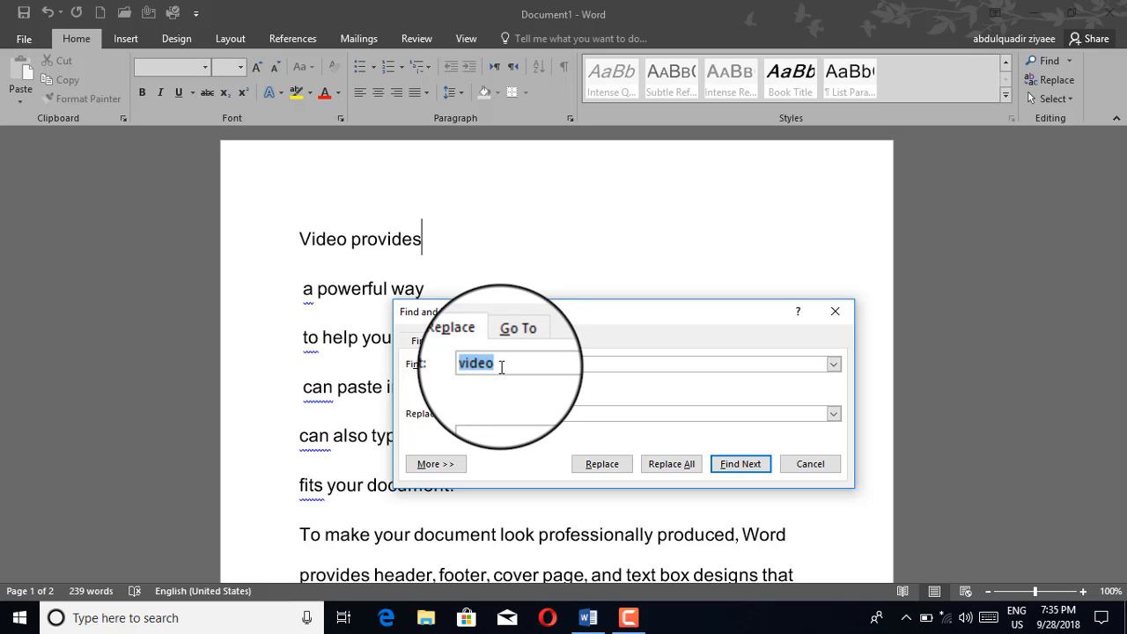
left_click(602, 467)
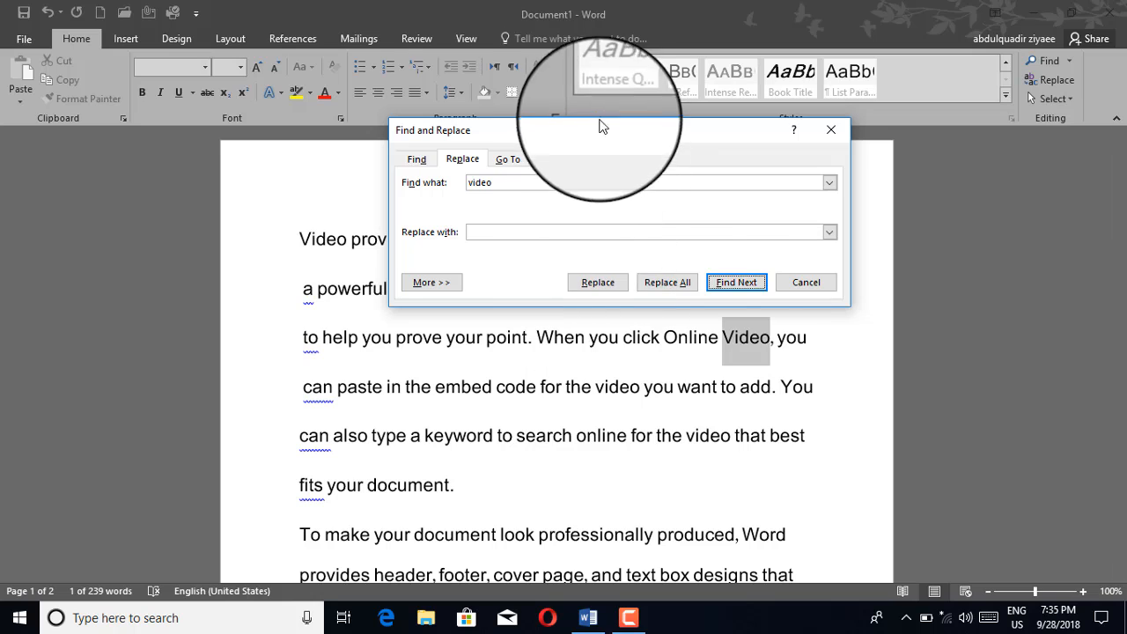
left_click(598, 286)
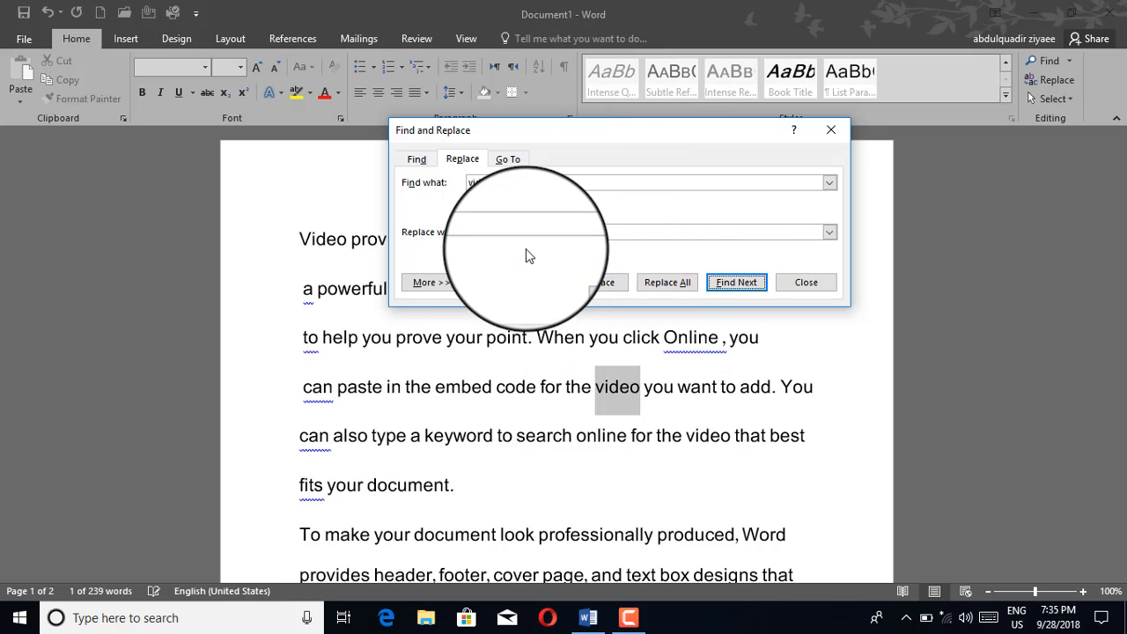
Step: Replace the remaining occurrences of "video" with "boy" one at a time through to the end of the search
left_click(480, 233)
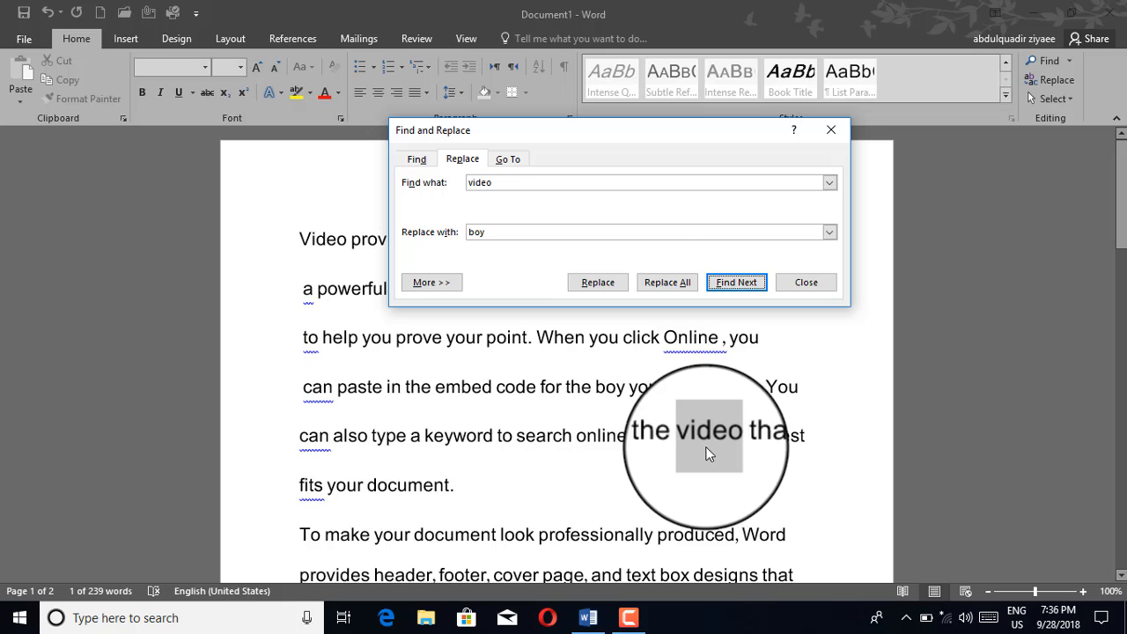
left_click(593, 288)
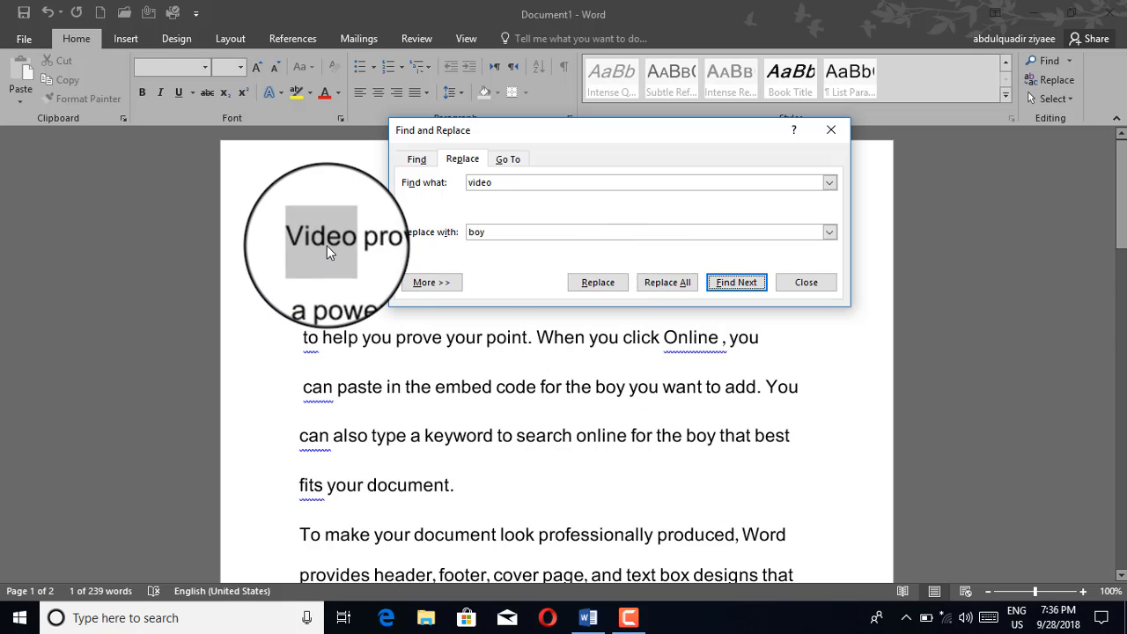
left_click(587, 289)
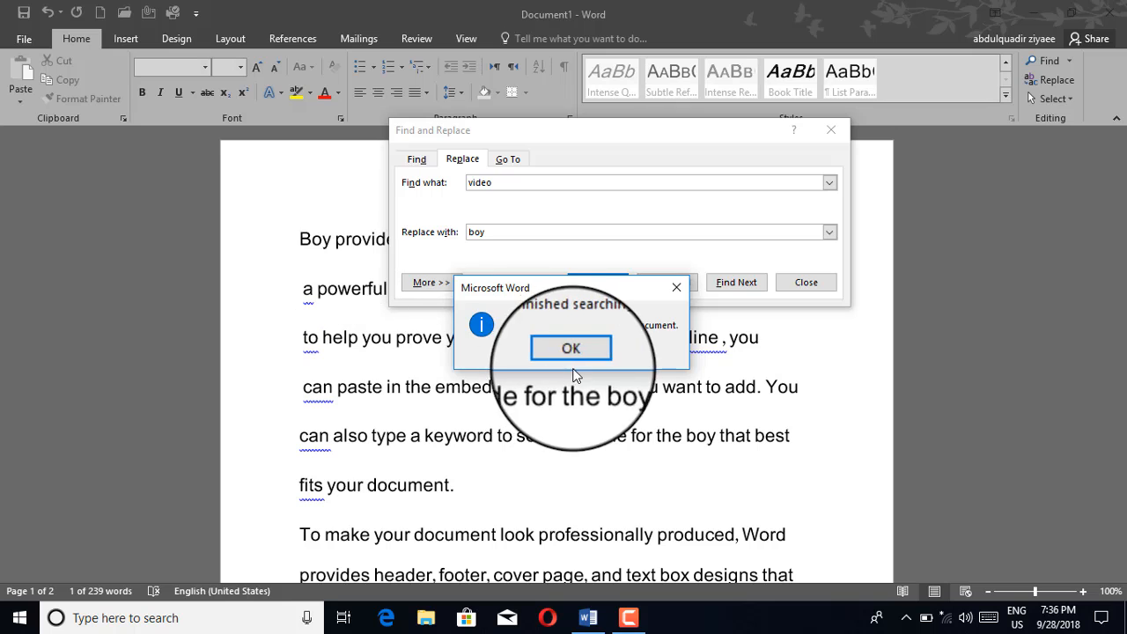
left_click(574, 356)
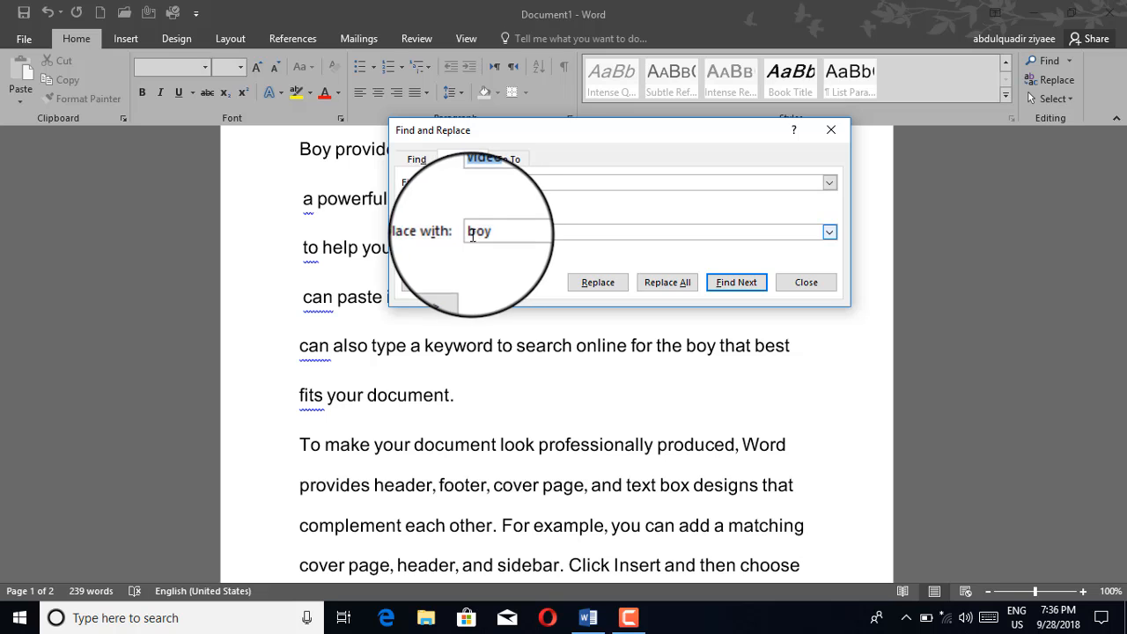
Step: Run Replace All for "video" with "boy" and close Find and Replace
left_click(673, 286)
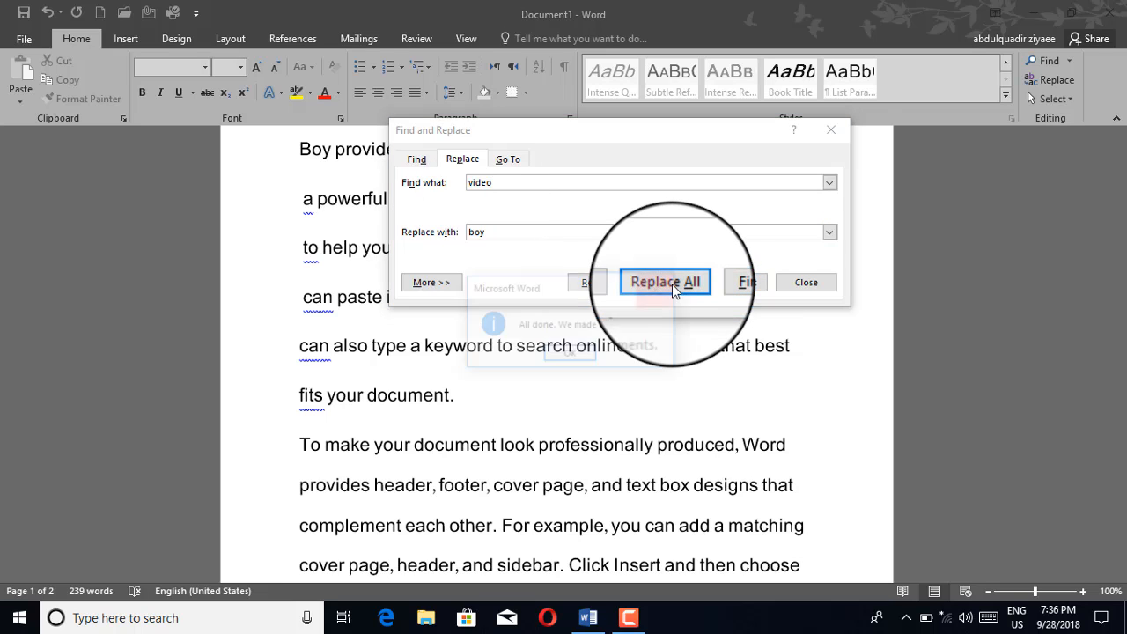
left_click(570, 355)
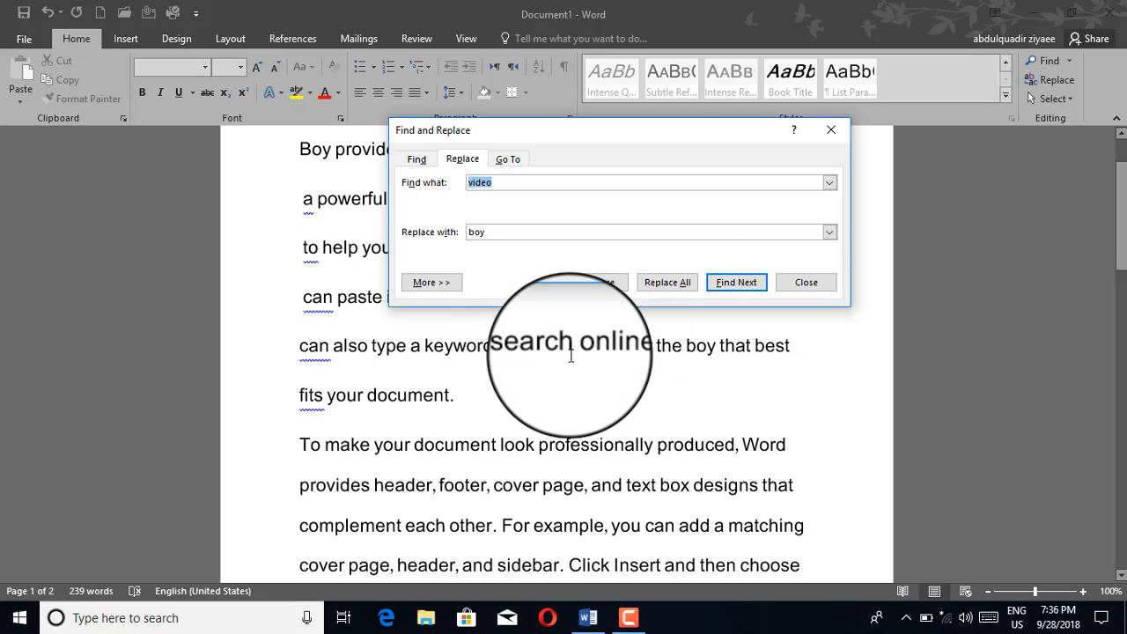
left_click(808, 284)
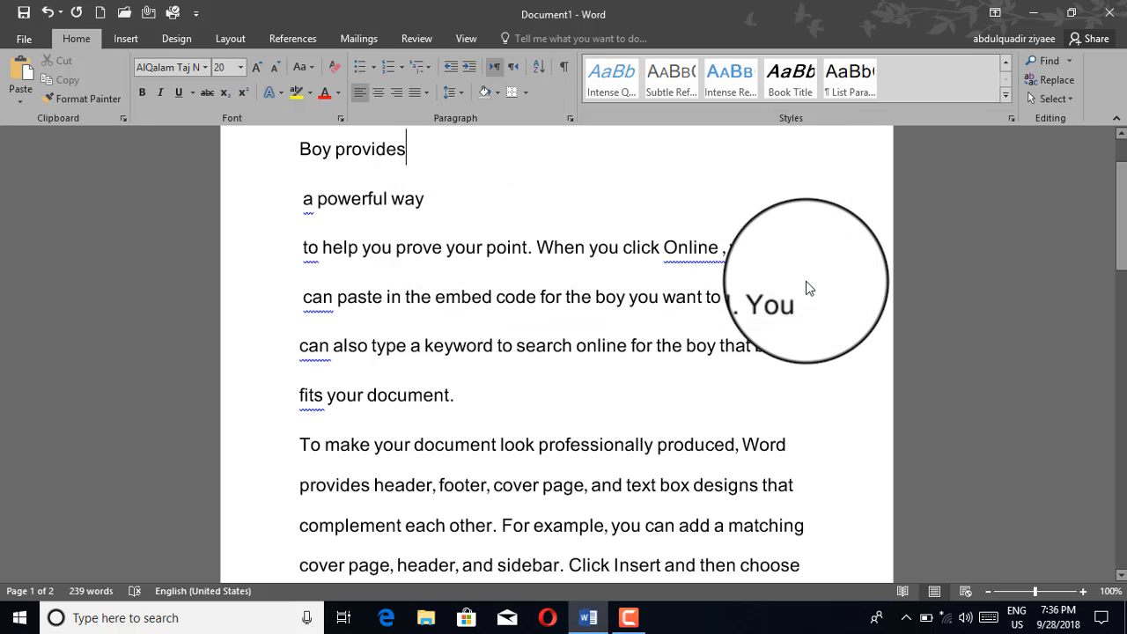
Step: Select "Video provides" in the first paragraph, and switch the selection to "click Online Video,"
scroll(458, 329, "up", 10)
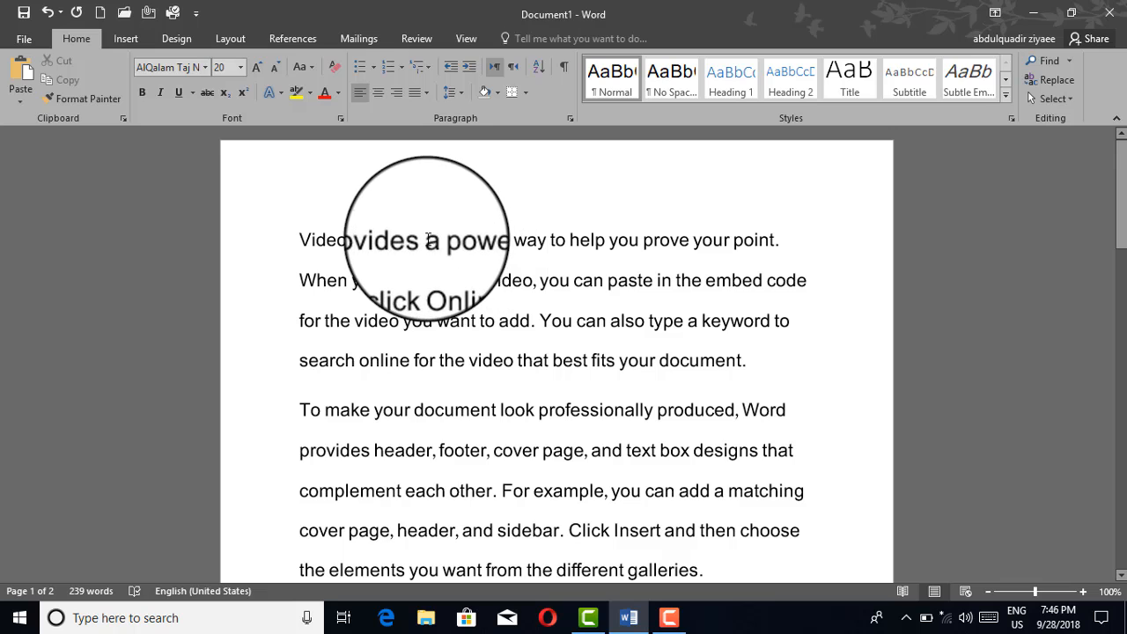
left_click_drag(425, 240, 282, 239)
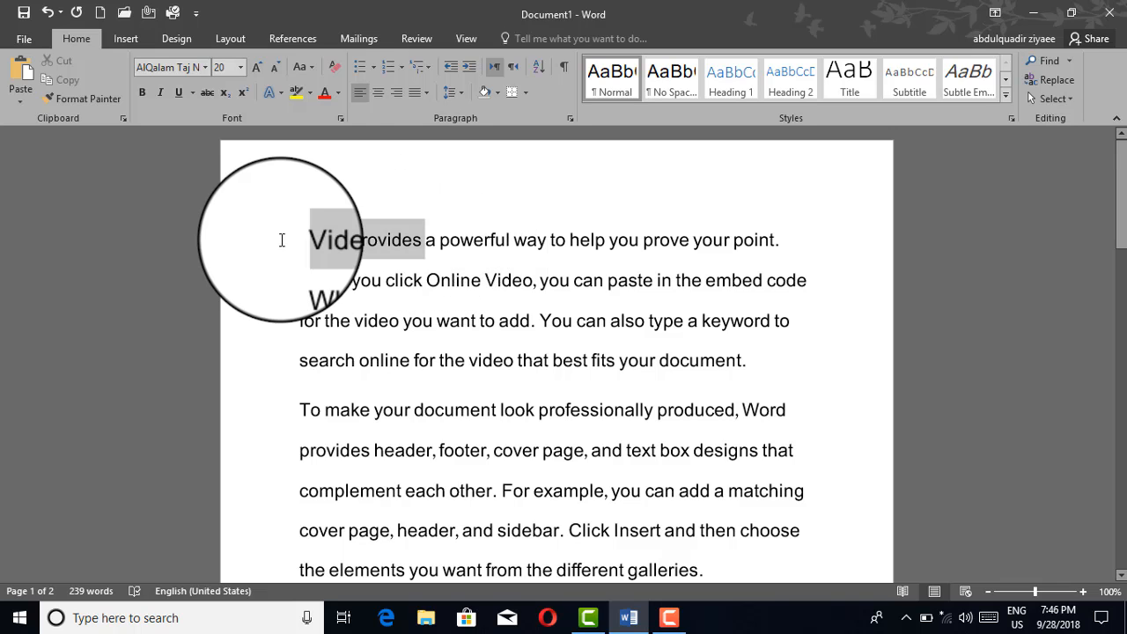
left_click(382, 280)
left_click_drag(384, 280, 539, 280)
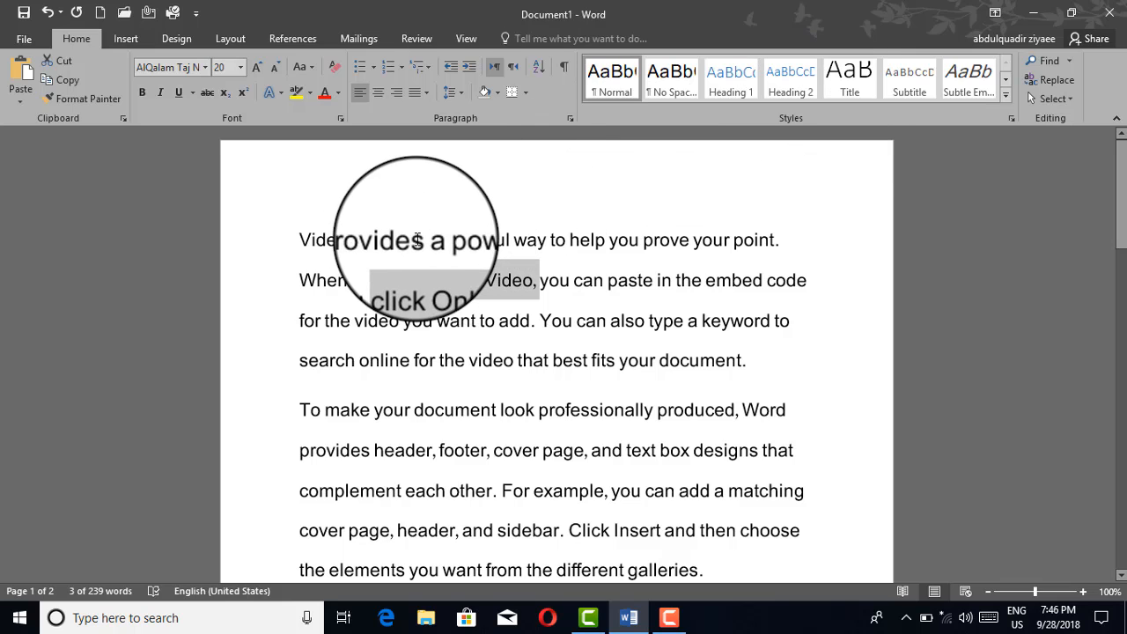
Step: Select "Video provides" at the start of the first paragraph twice more and deselect it
left_click_drag(416, 239, 300, 239)
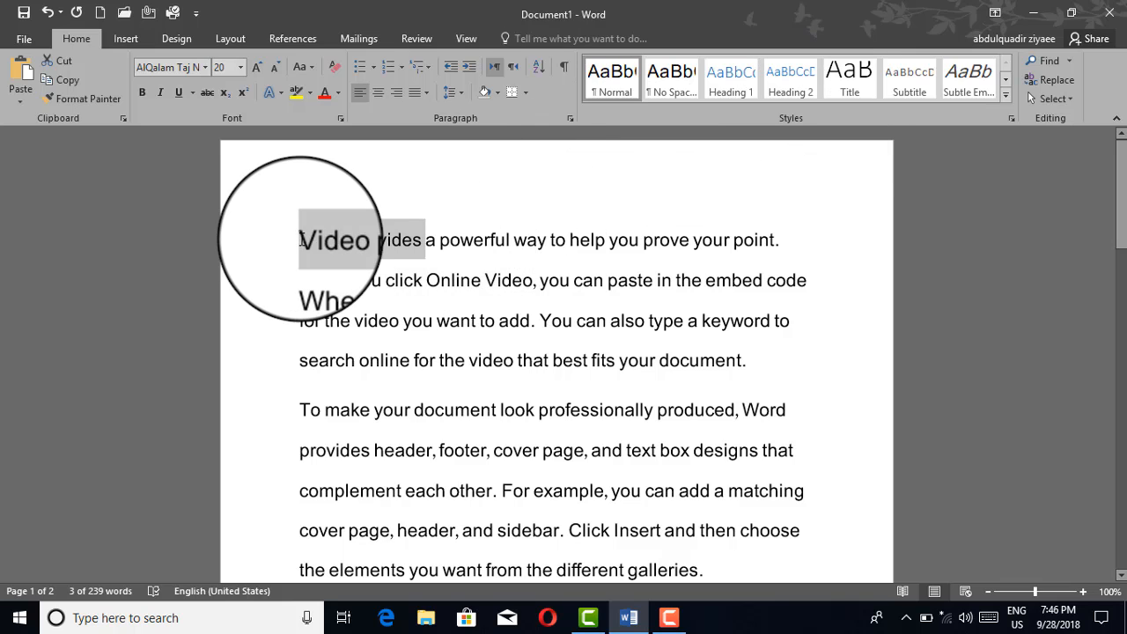
left_click(421, 243)
left_click(297, 241, "shift")
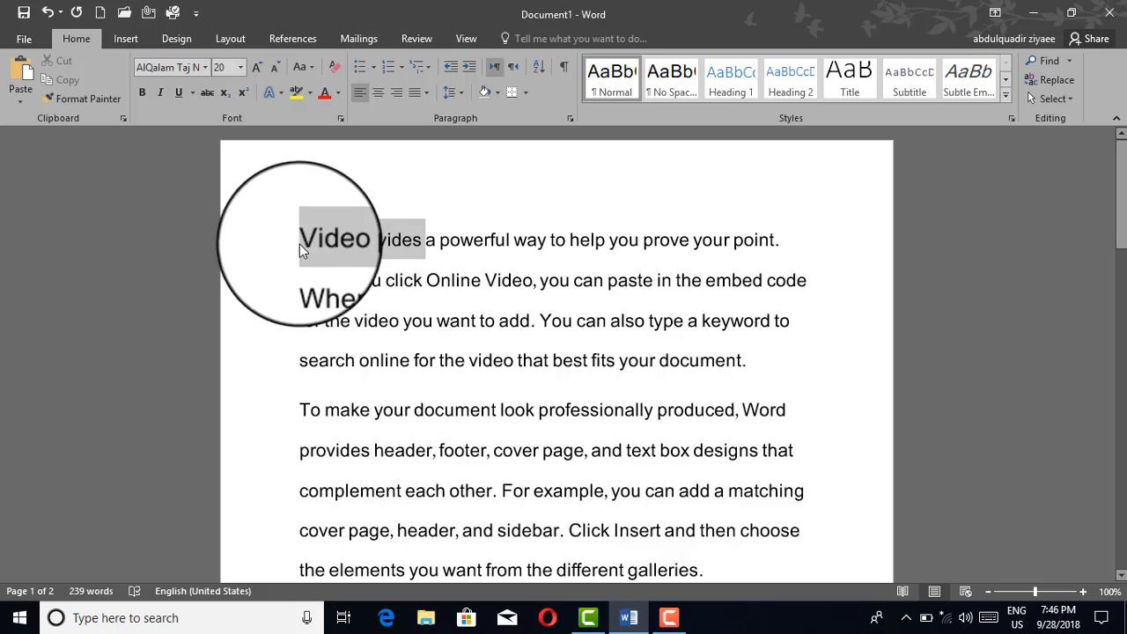
left_click(421, 242)
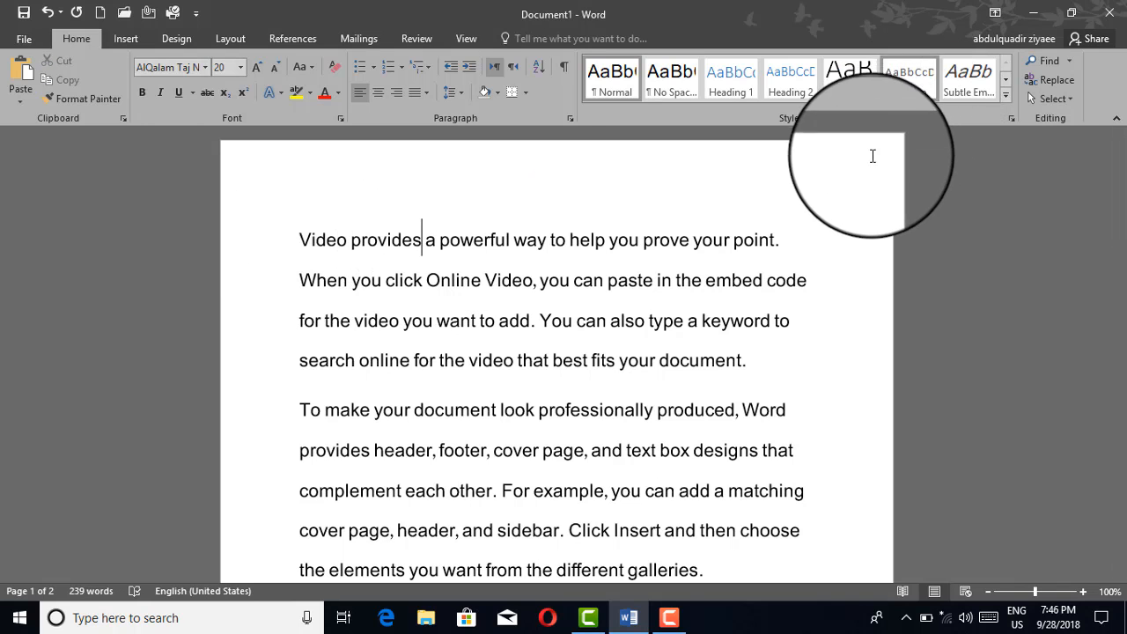